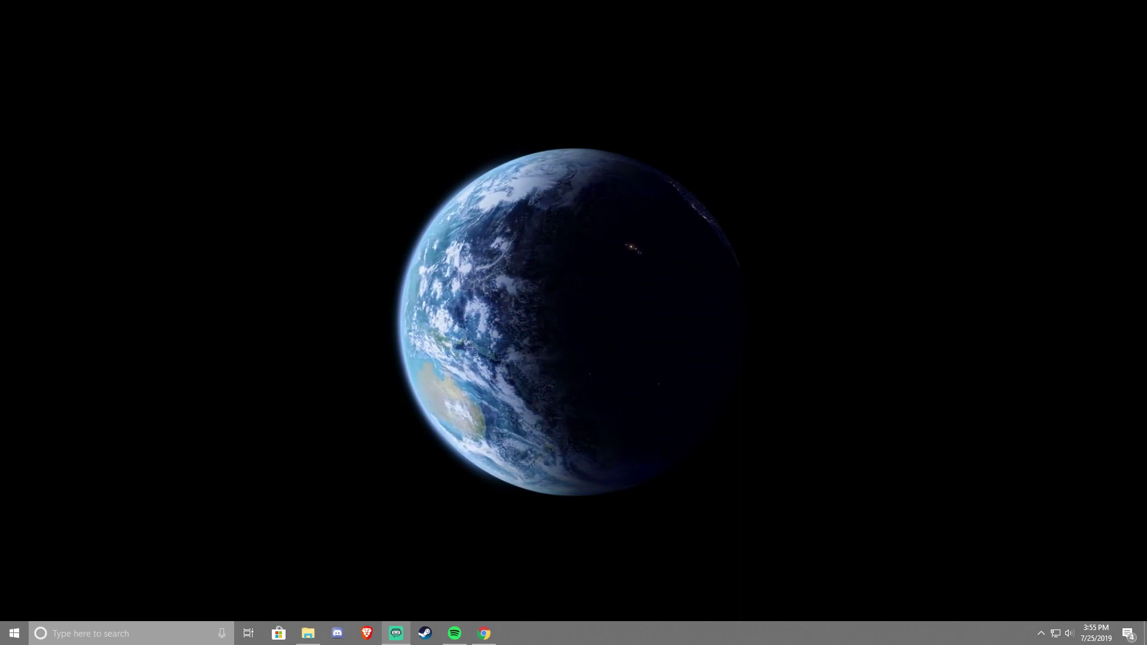
# Bring up the D: '-1-' image folder and select X.gif.
pyautogui.click(308, 633)
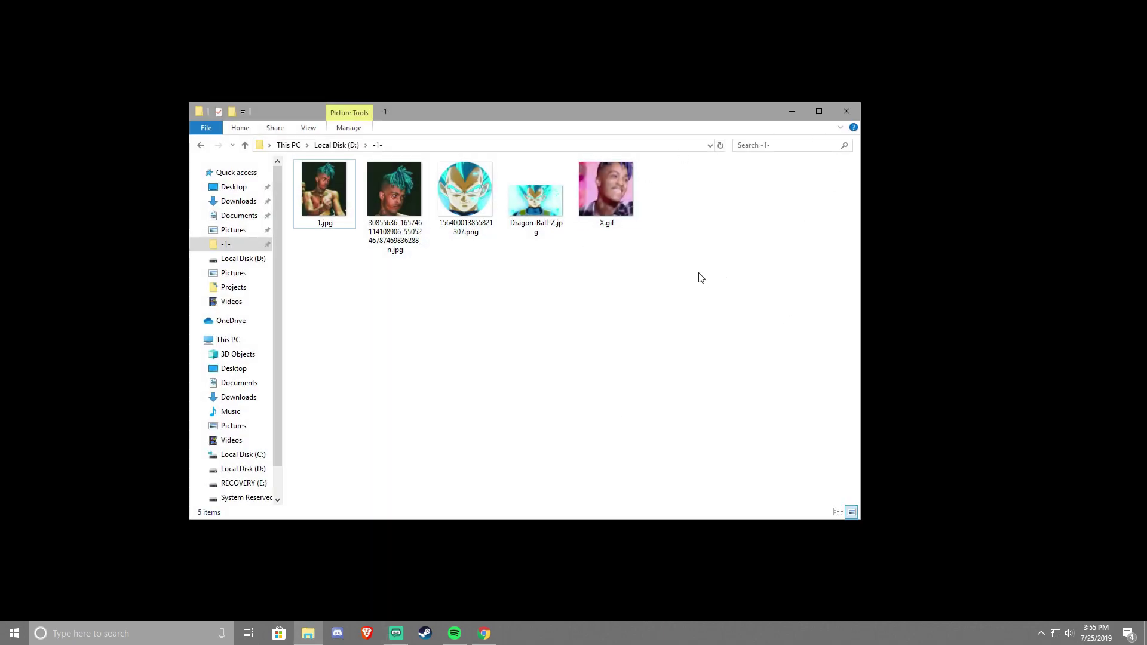
pyautogui.moveTo(742, 232)
pyautogui.mouseDown()
pyautogui.moveTo(577, 168)
pyautogui.moveTo(601, 173)
pyautogui.moveTo(588, 181)
pyautogui.mouseUp()
pyautogui.click(633, 372)
pyautogui.moveTo(716, 207)
pyautogui.mouseDown()
pyautogui.moveTo(586, 162)
pyautogui.moveTo(620, 179)
pyautogui.moveTo(613, 170)
pyautogui.moveTo(649, 174)
pyautogui.moveTo(675, 207)
pyautogui.mouseUp()
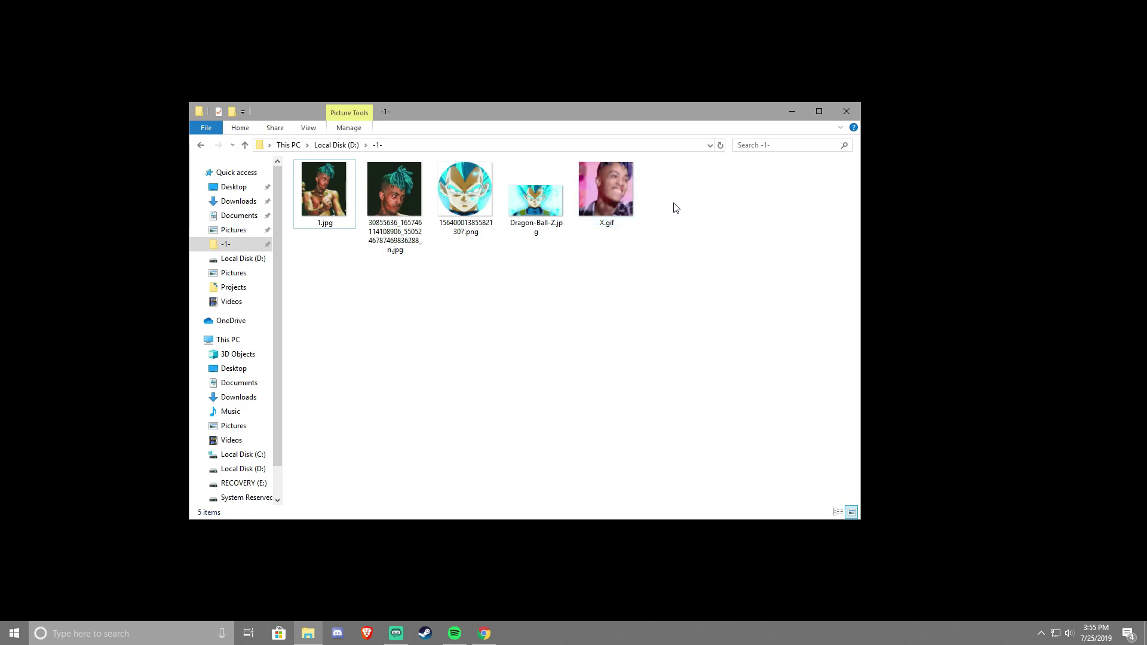
# Switch to the VTF Spray Converter tab in a maximized Chrome window.
pyautogui.click(792, 112)
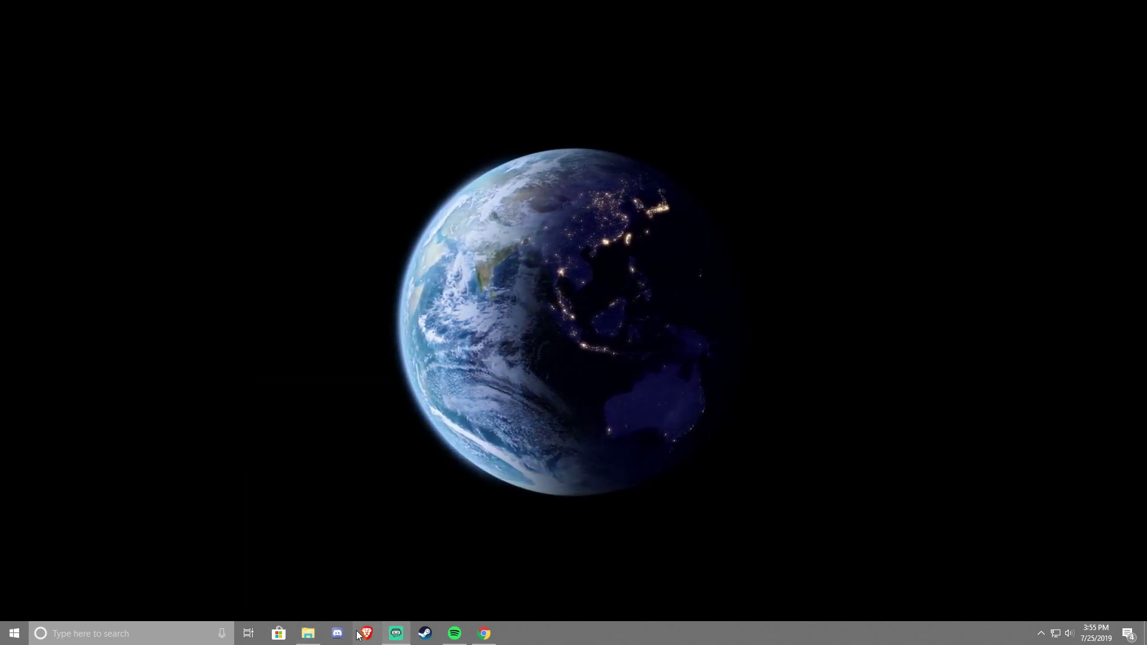
pyautogui.click(484, 633)
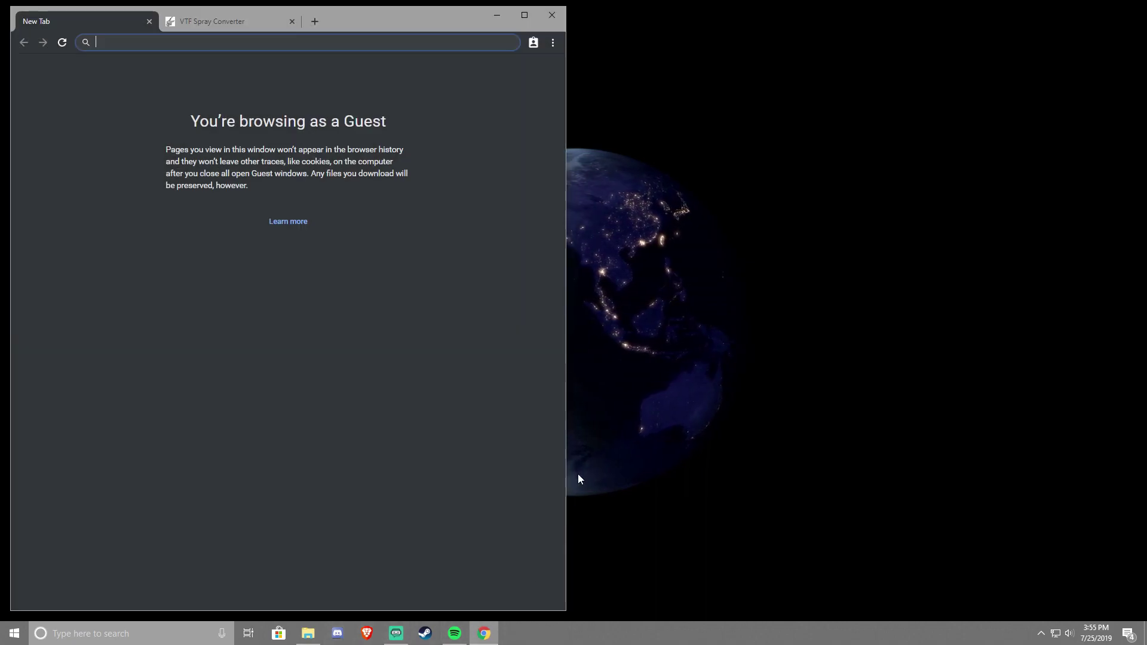
pyautogui.click(245, 17)
pyautogui.doubleClick(452, 21)
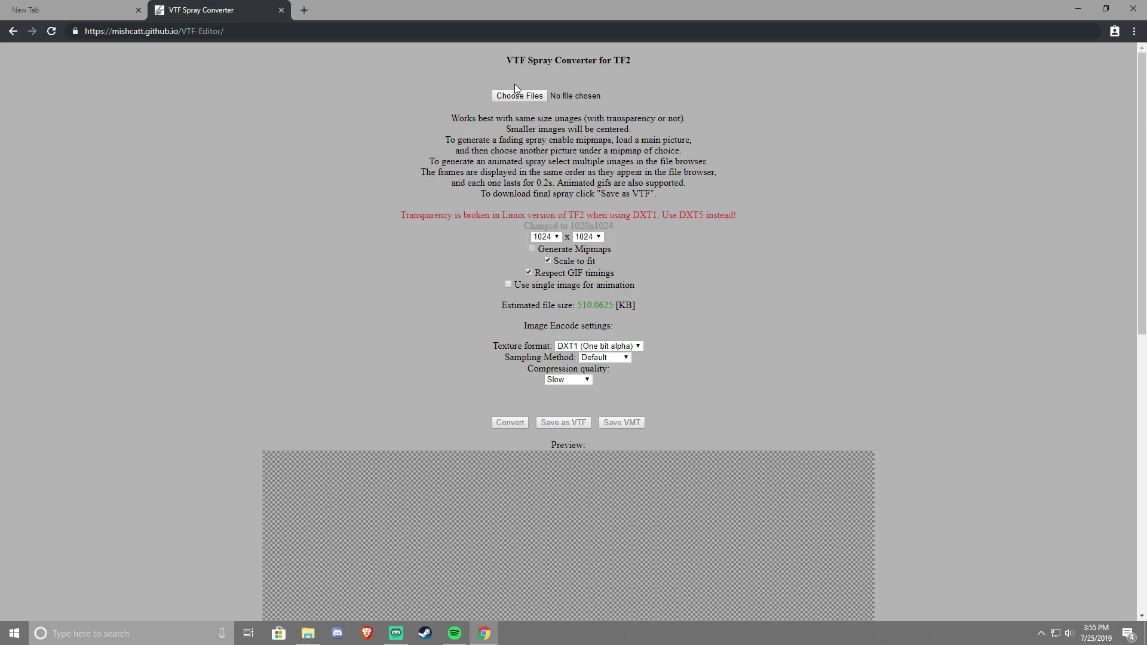
pyautogui.moveTo(382, 66); pyautogui.dragTo(637, 93)
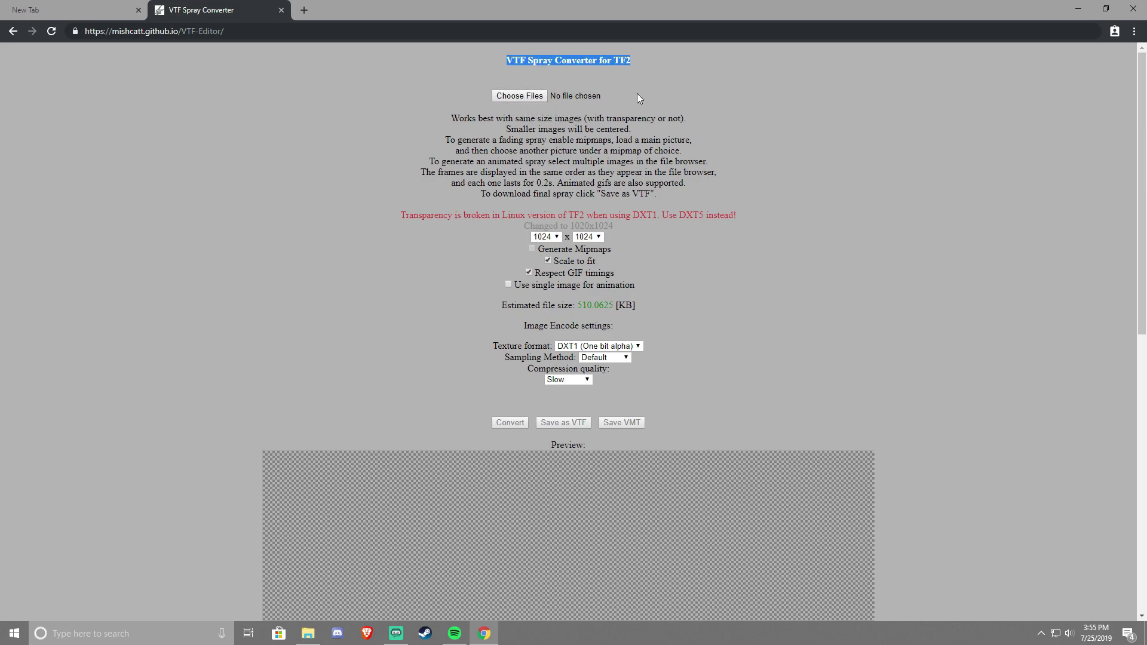
pyautogui.click(595, 95)
# Load X.gif from the D: '-1-' folder into the converter.
pyautogui.click(518, 98)
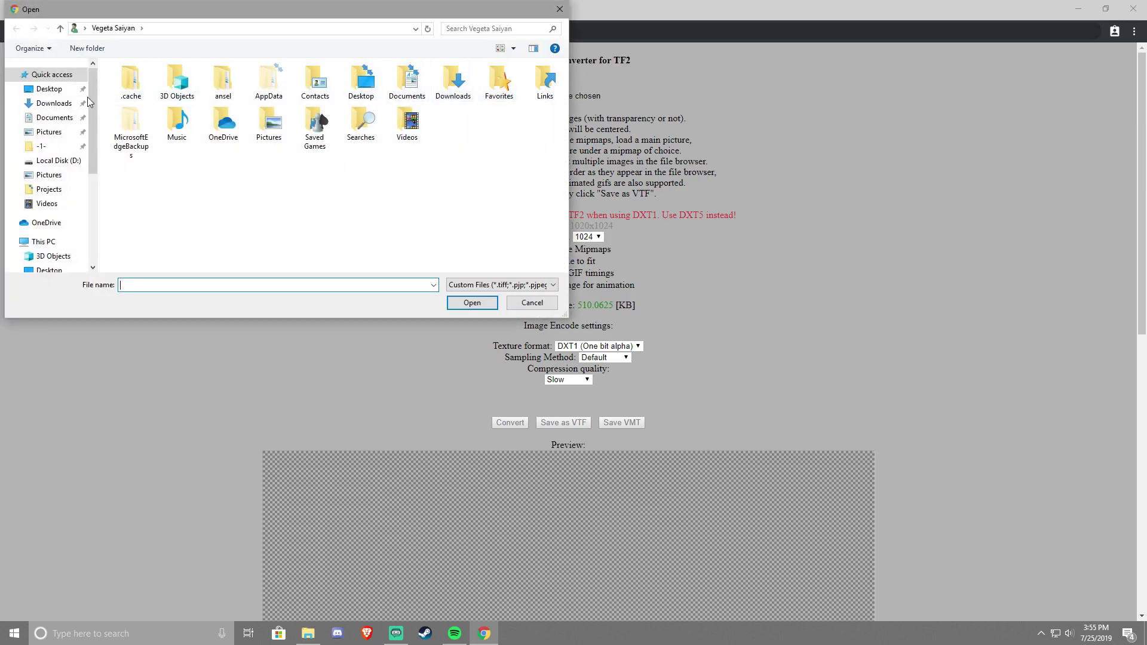
pyautogui.click(55, 149)
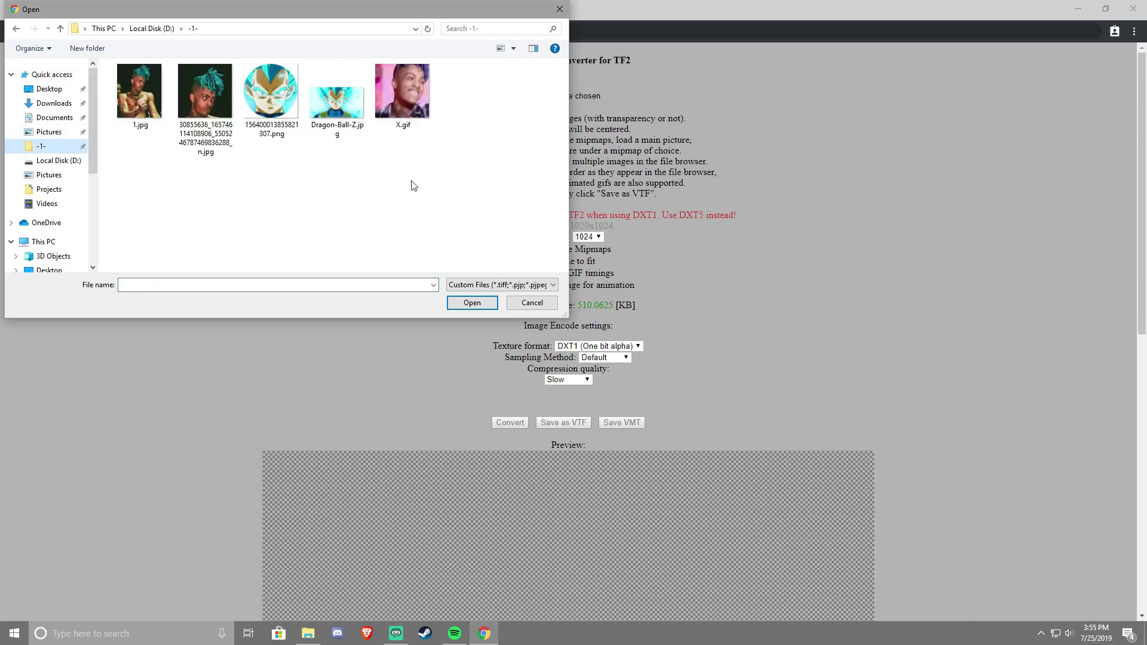
pyautogui.click(426, 89)
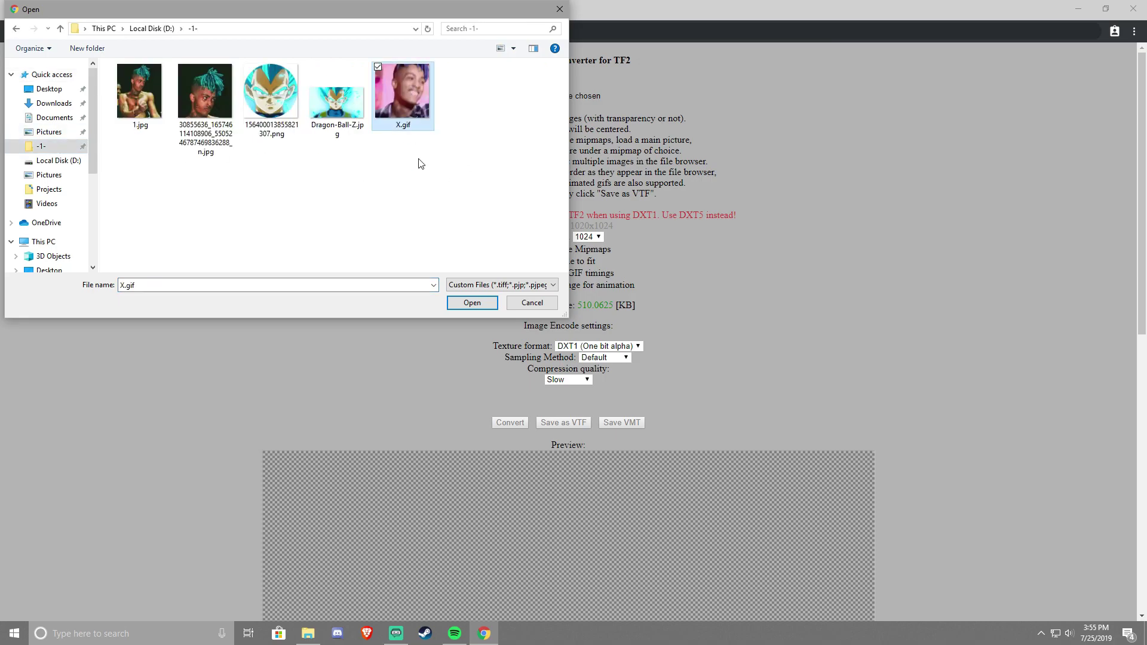
pyautogui.click(472, 303)
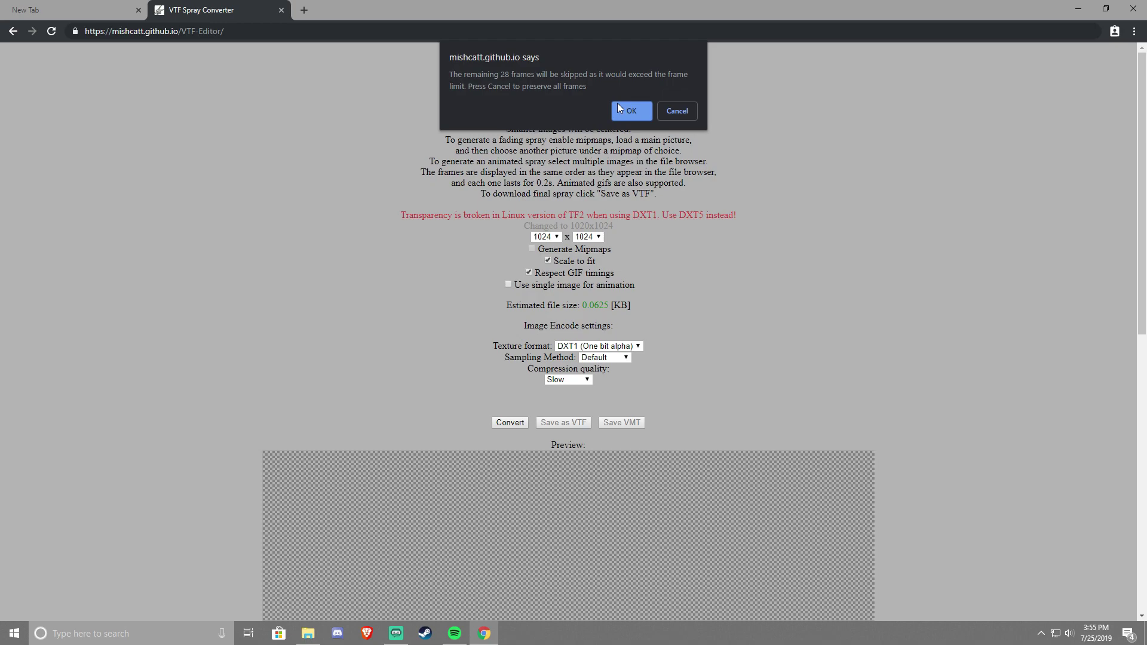
pyautogui.moveTo(460, 77); pyautogui.dragTo(610, 76)
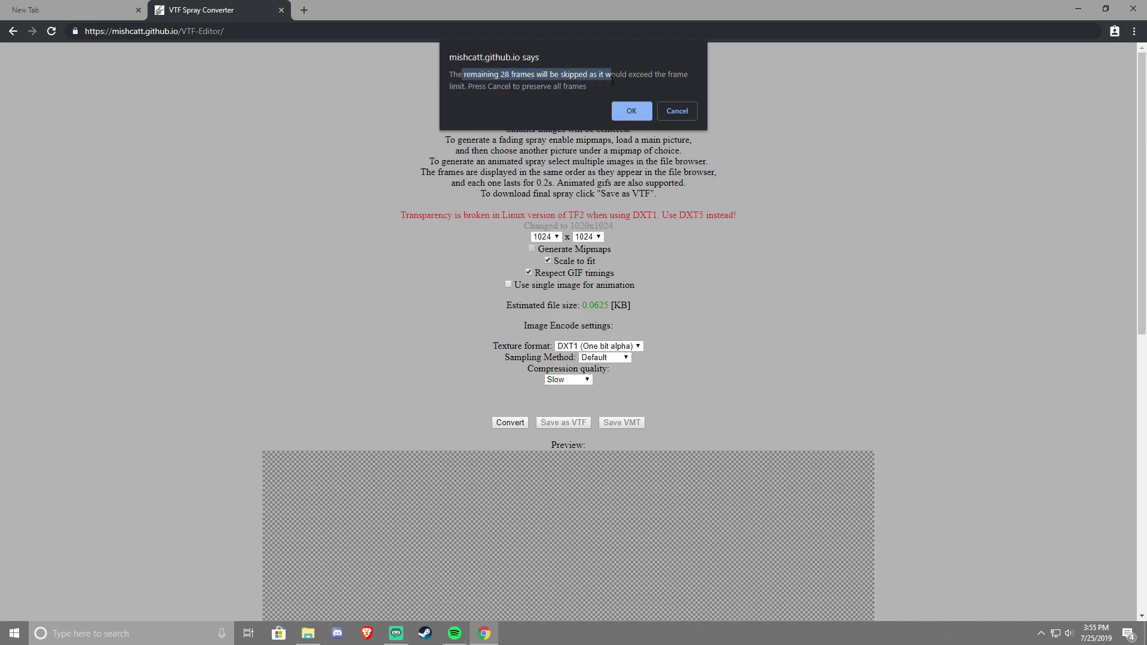
# Accept skipping the extra GIF frames and set the spray size to 128 x 128.
pyautogui.click(638, 112)
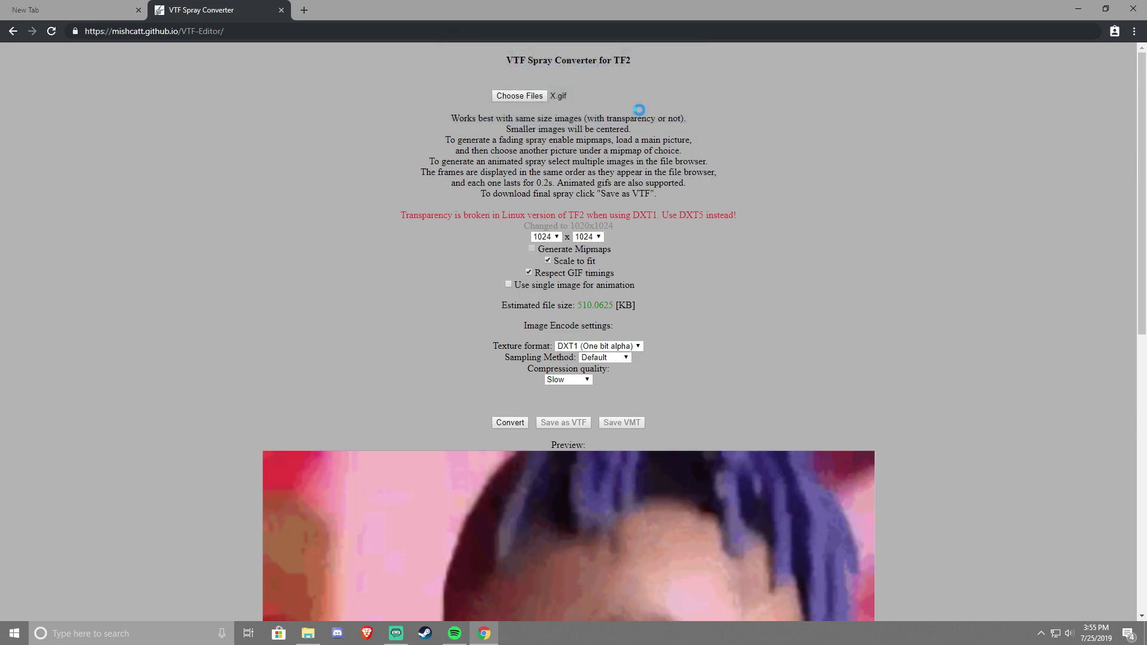
pyautogui.click(544, 239)
pyautogui.click(559, 279)
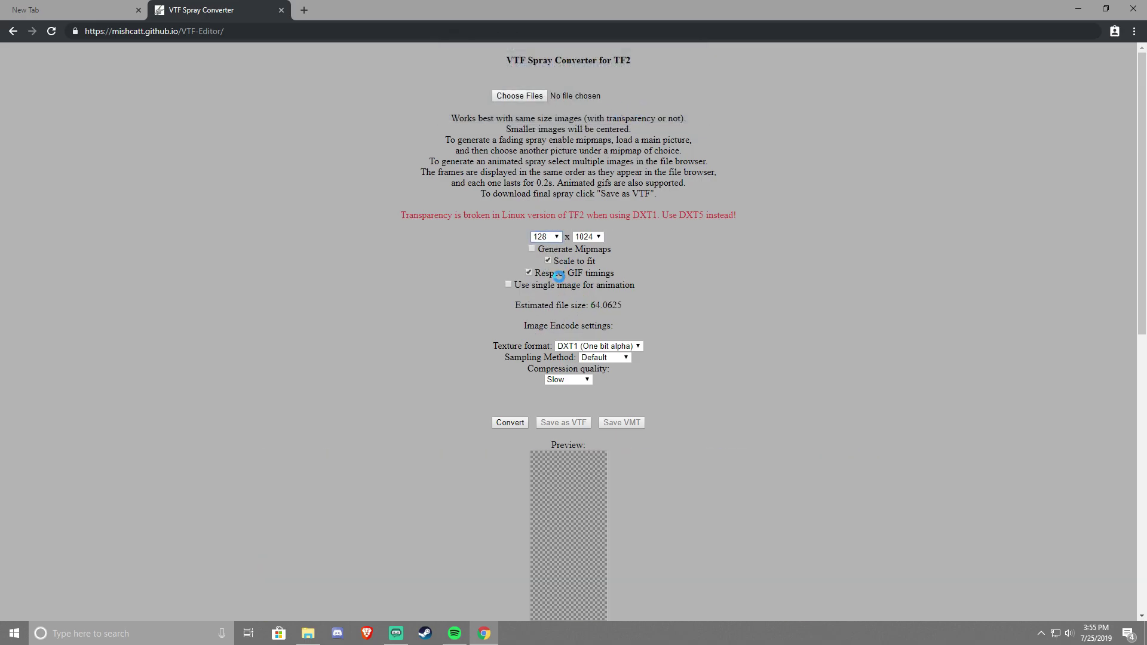
pyautogui.click(597, 237)
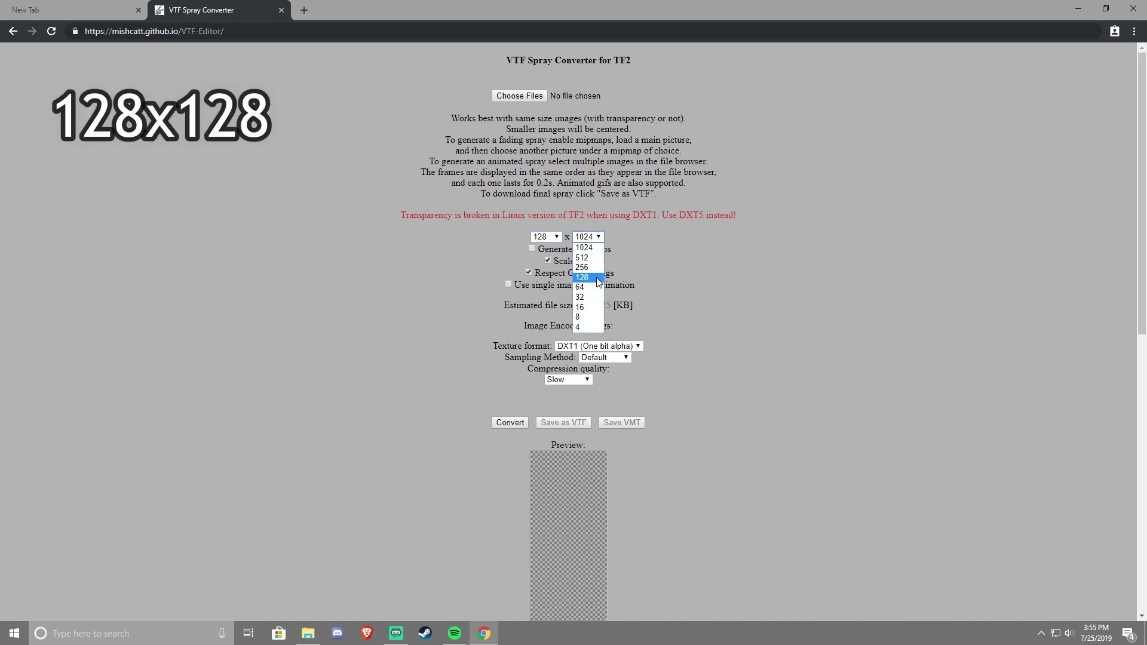
pyautogui.click(598, 277)
pyautogui.scroll(-1, 837, 169)
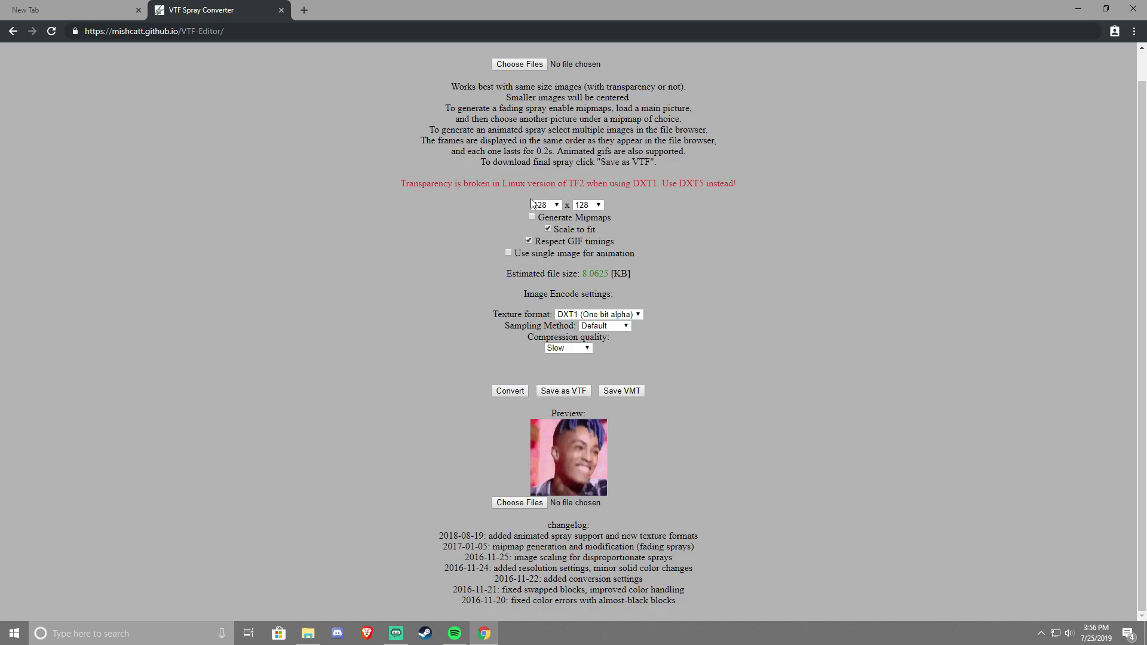
# Download the converted 128 x 128 spray as spray.vtf.
pyautogui.moveTo(531, 198); pyautogui.dragTo(612, 356)
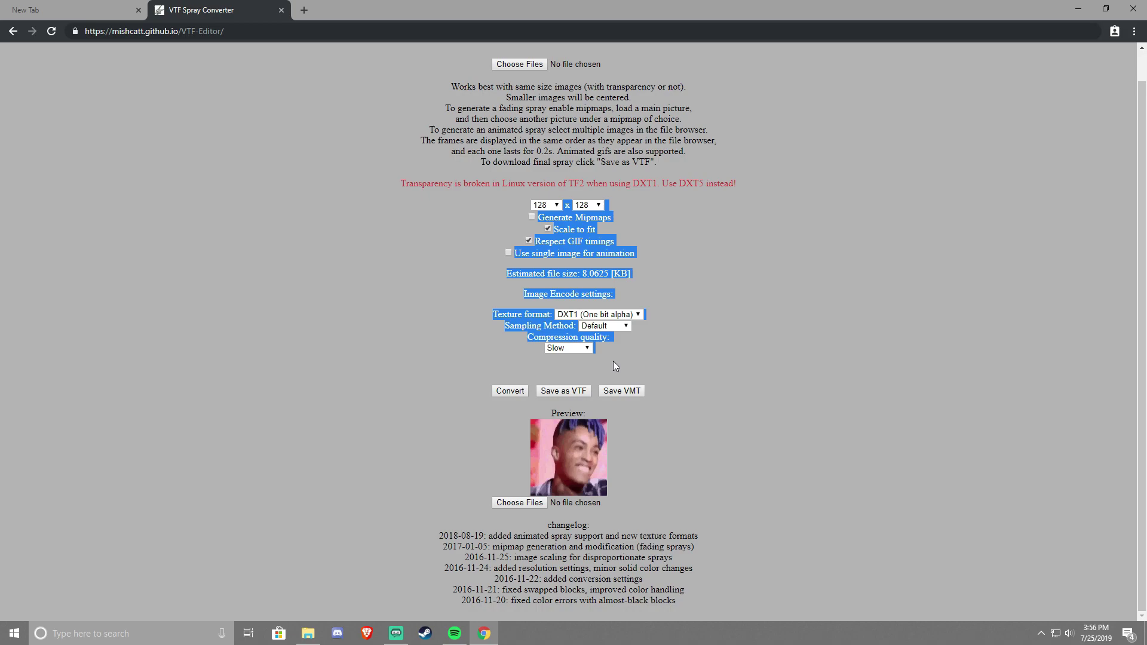
pyautogui.click(740, 189)
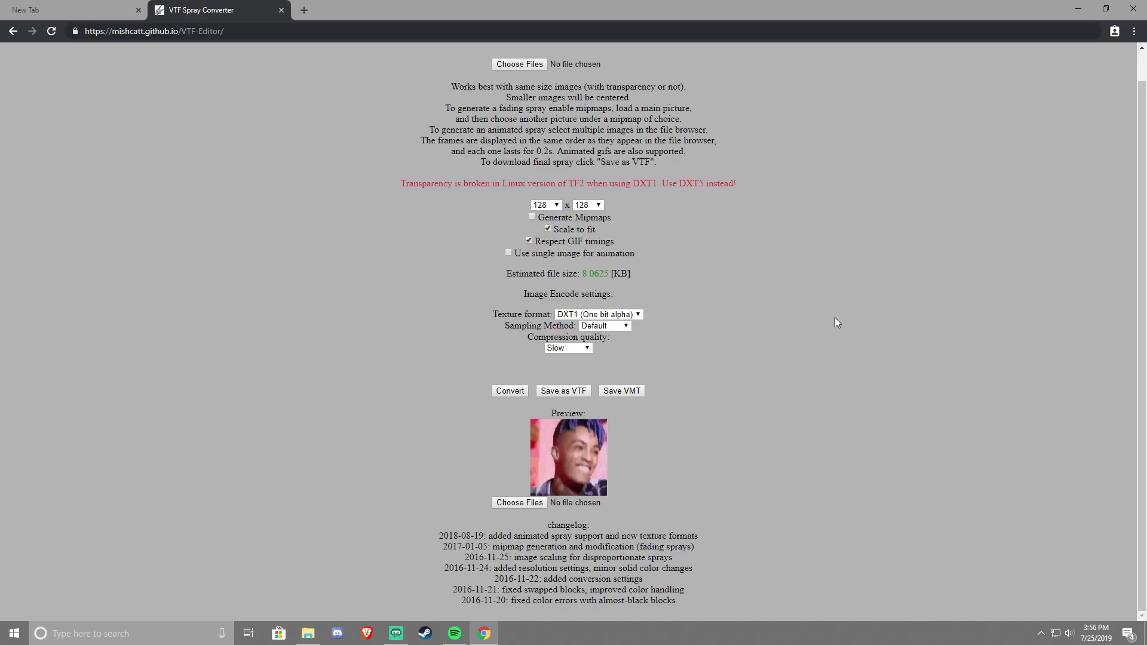
pyautogui.click(562, 393)
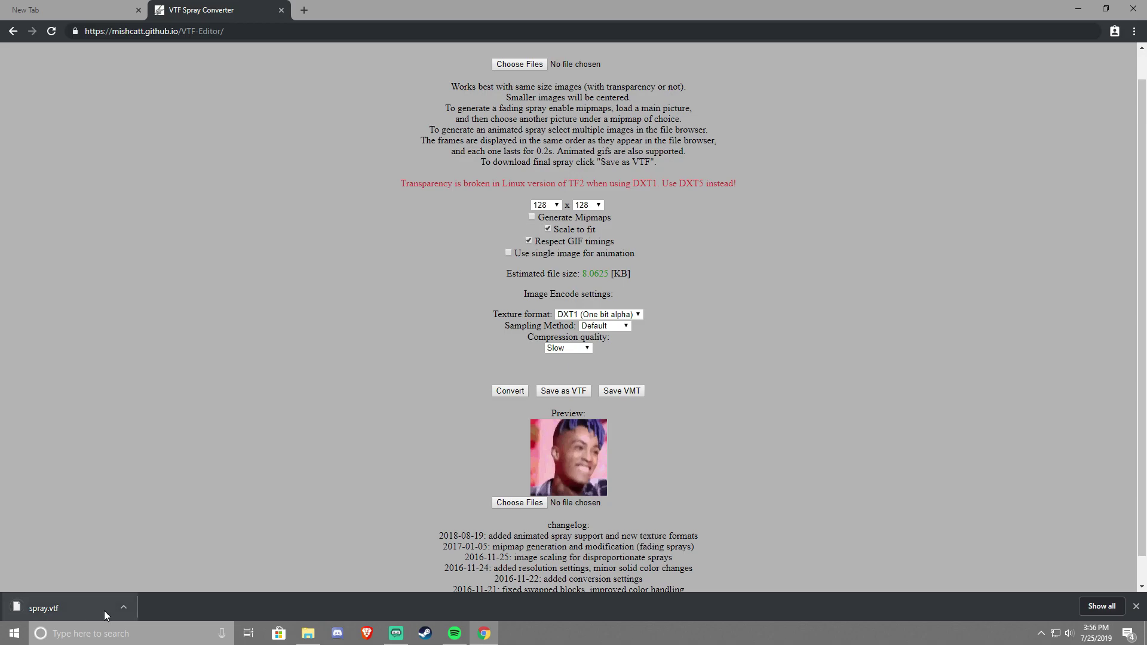
# Move the downloaded spray.vtf into the '-1-' folder and rename it 3.vtf.
pyautogui.click(303, 631)
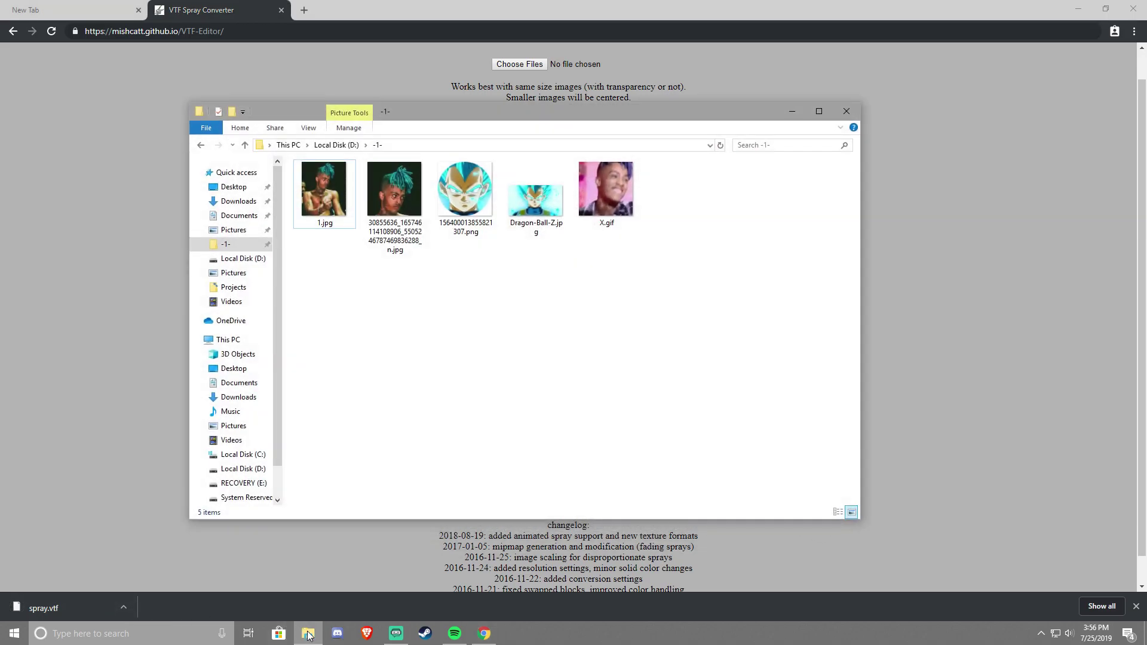
pyautogui.moveTo(70, 602)
pyautogui.mouseDown()
pyautogui.moveTo(524, 325)
pyautogui.moveTo(353, 633)
pyautogui.moveTo(314, 633)
pyautogui.moveTo(678, 236)
pyautogui.moveTo(717, 242)
pyautogui.mouseUp()
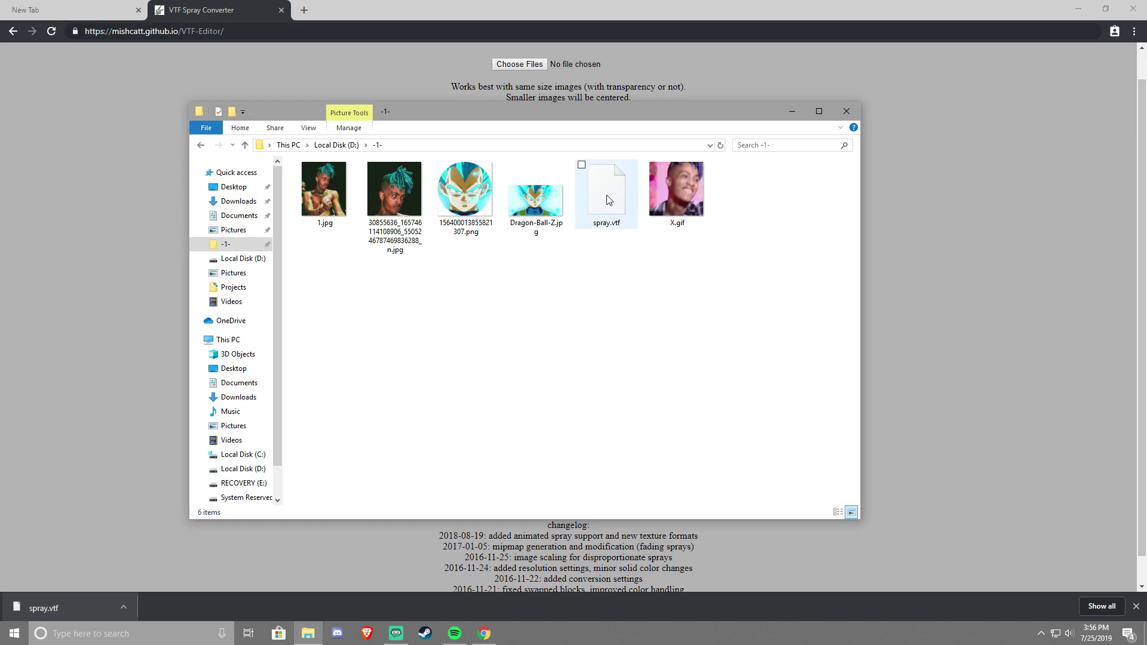
pyautogui.rightClick(608, 202)
pyautogui.click(655, 434)
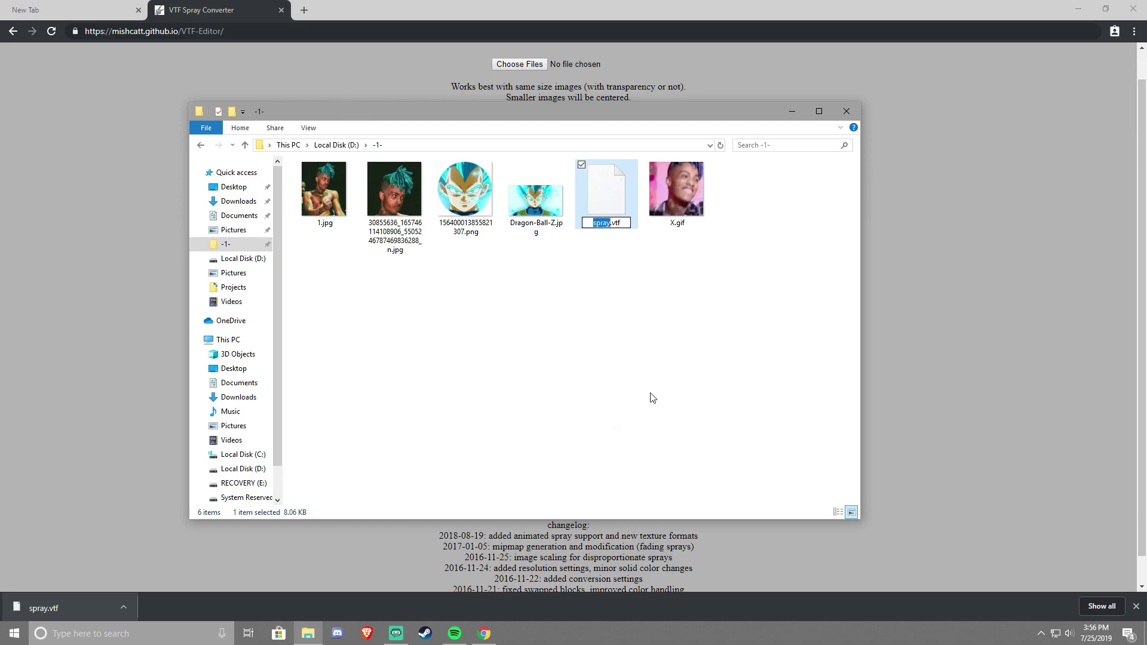
pyautogui.write('3')
pyautogui.press('Return')
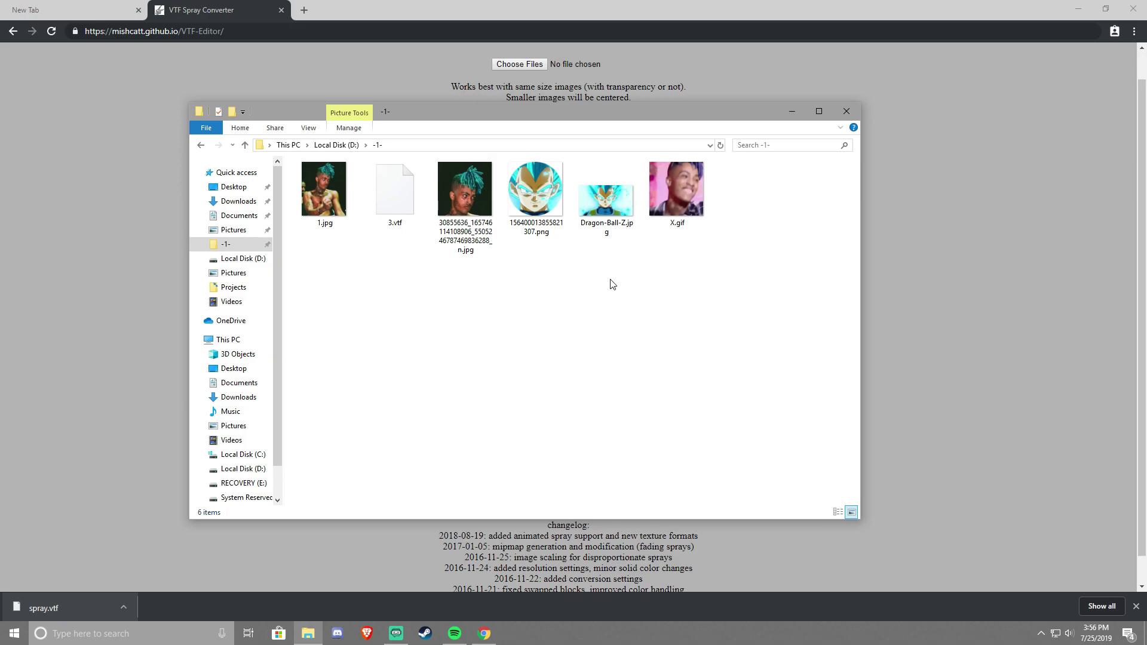
# Cut 3.vtf and go to C:\Program Files (x86)\Steam\steamapps\common\GarrysMod.
pyautogui.rightClick(404, 194)
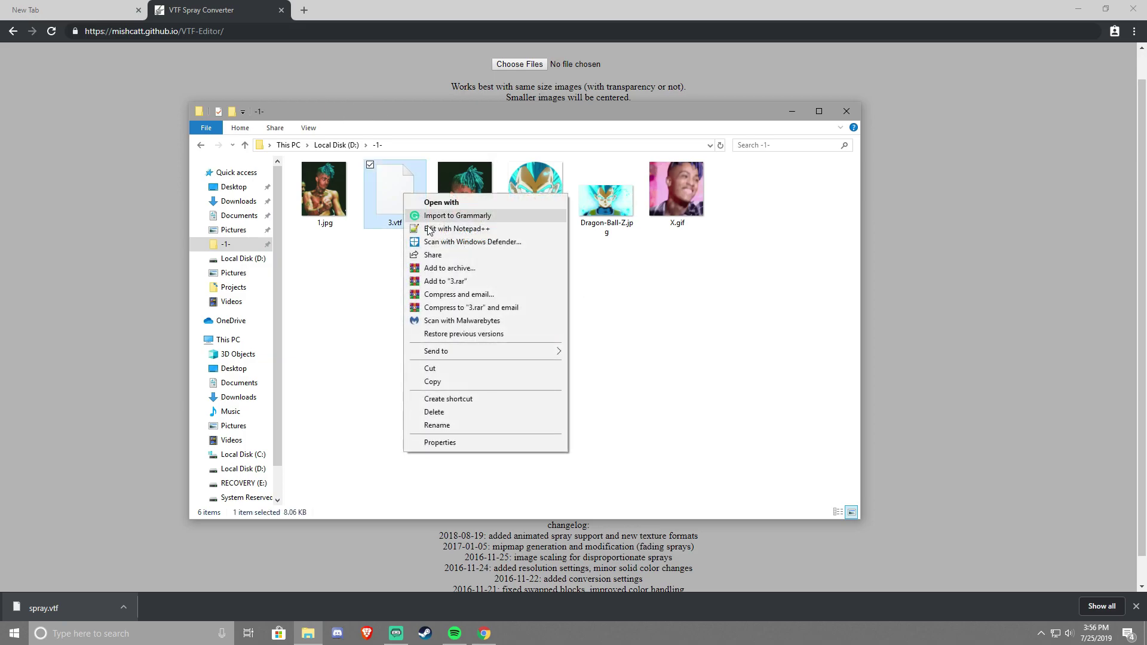
pyautogui.click(471, 371)
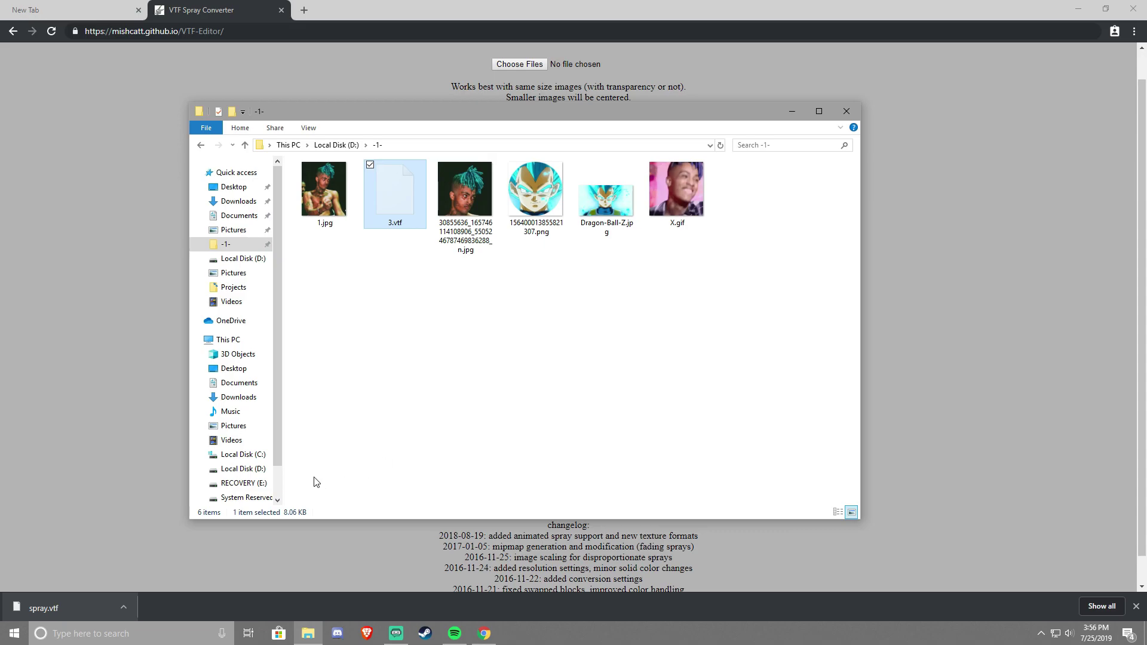
pyautogui.click(259, 456)
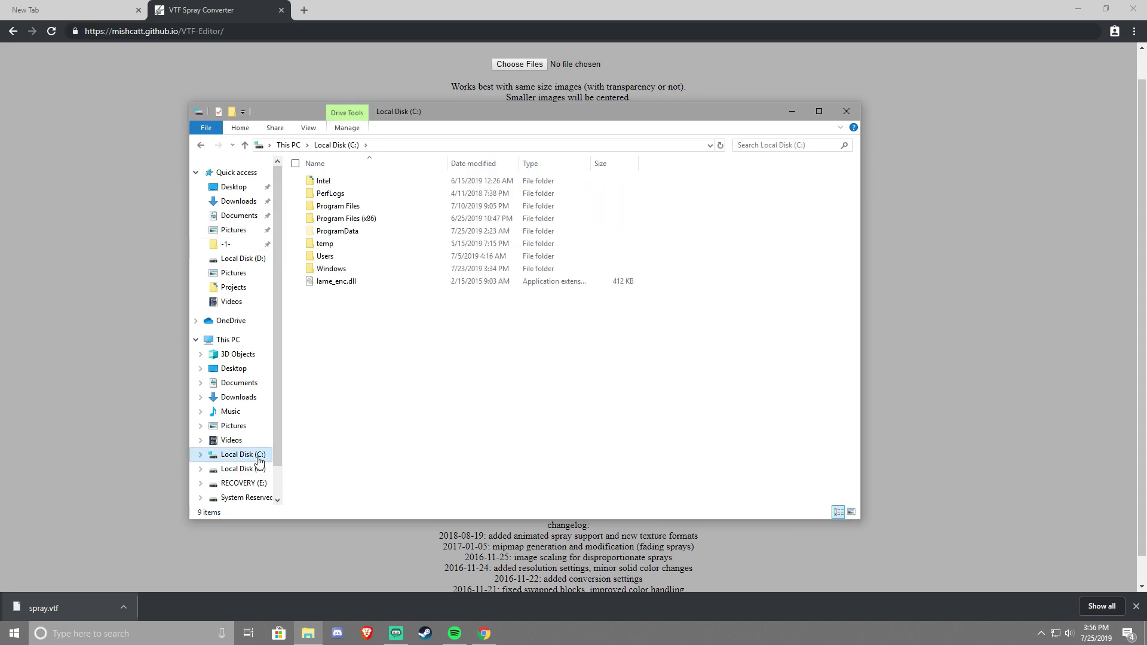
pyautogui.doubleClick(386, 224)
pyautogui.scroll(-3, 356, 391)
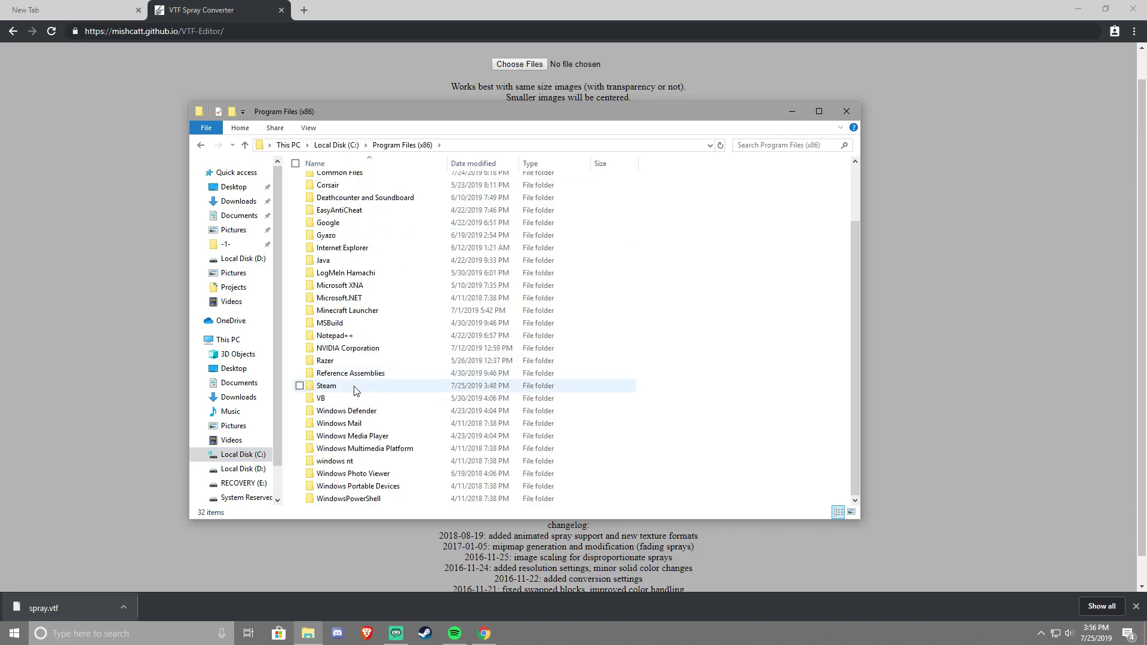
pyautogui.doubleClick(356, 390)
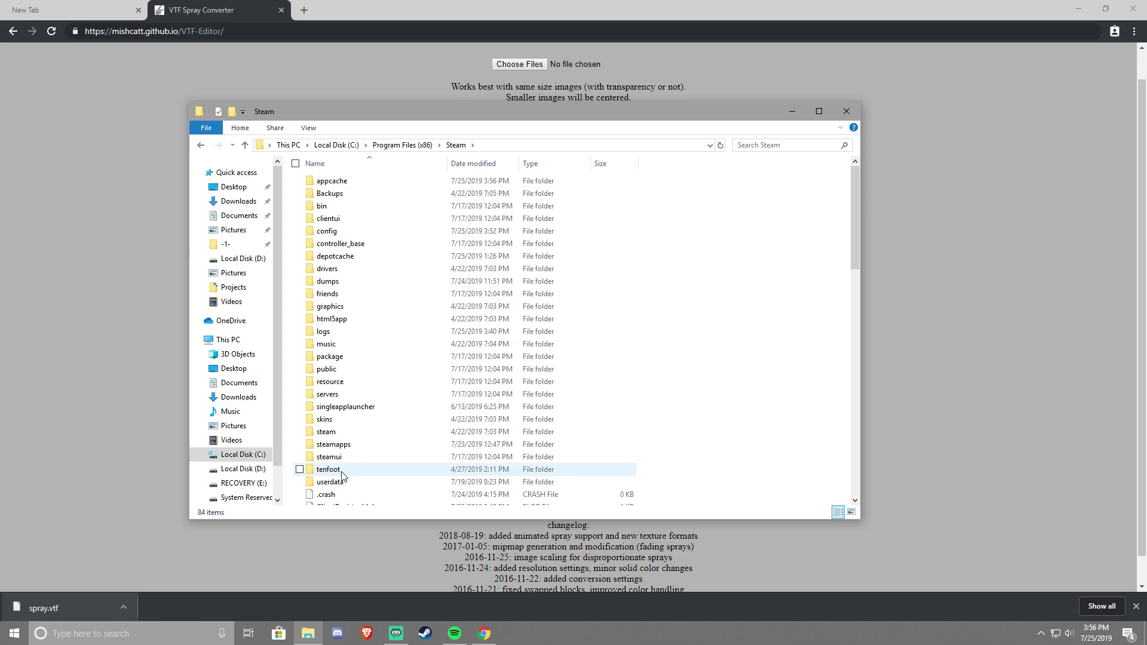
pyautogui.doubleClick(331, 445)
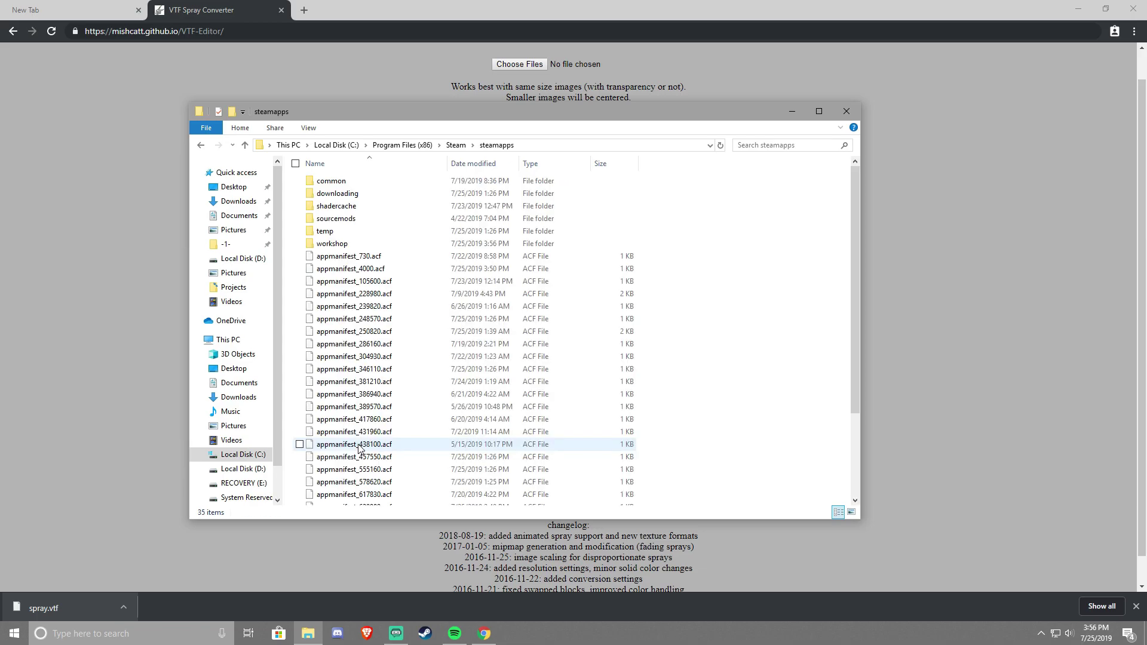
pyautogui.doubleClick(369, 182)
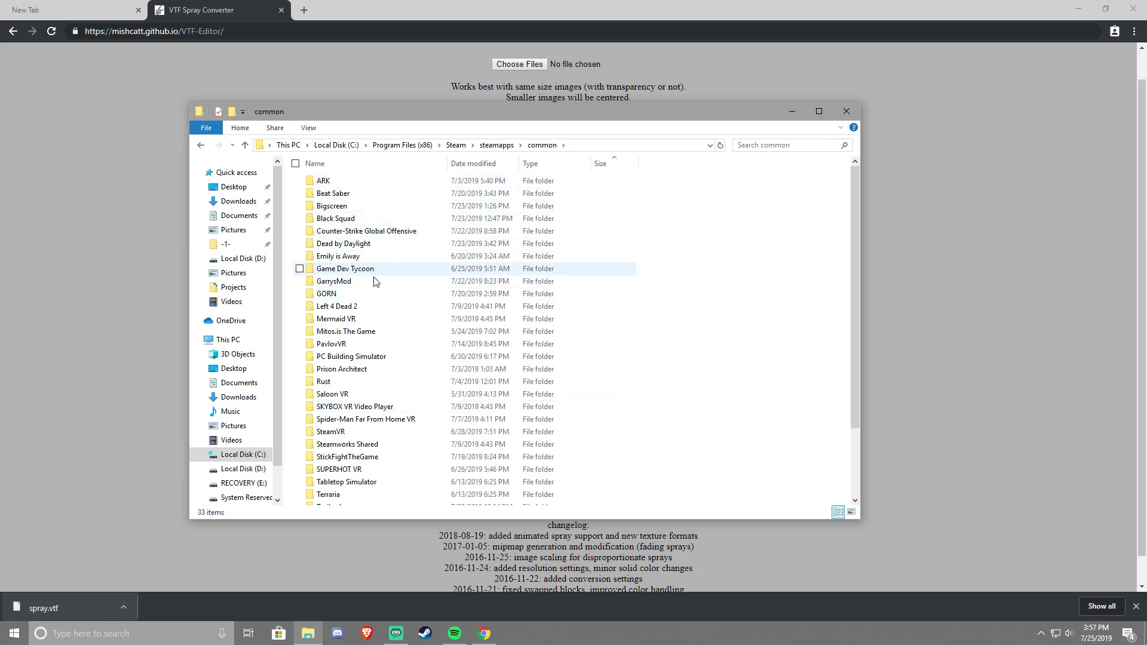
pyautogui.doubleClick(373, 285)
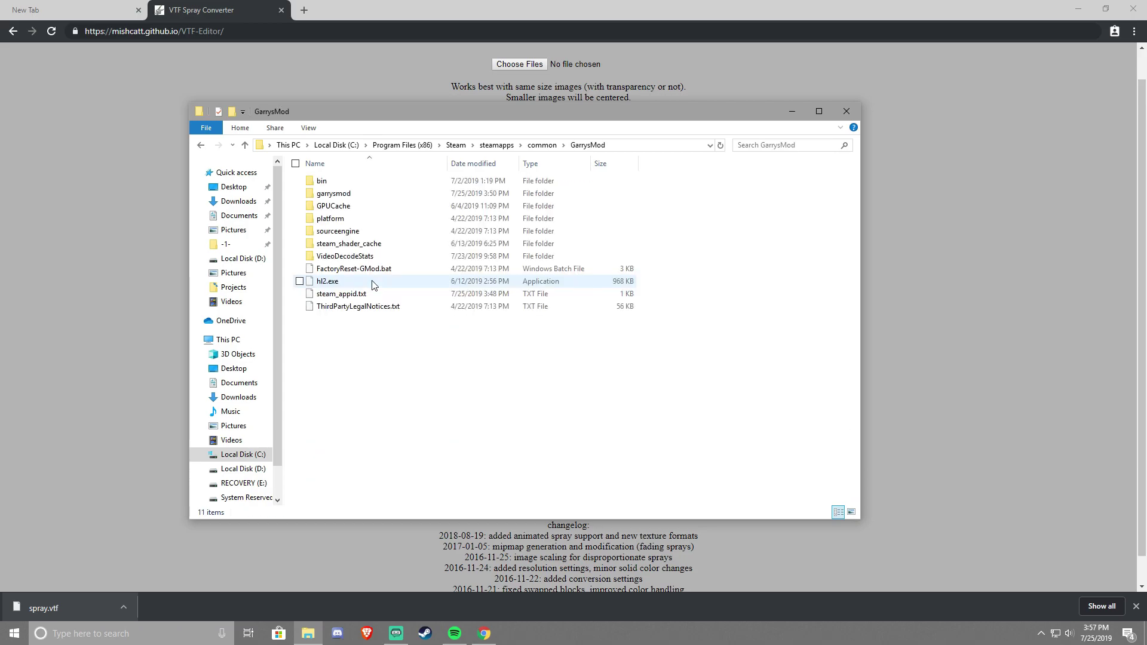
# Paste 3.vtf into the GarrysMod folder and close Explorer.
pyautogui.rightClick(393, 378)
pyautogui.click(446, 459)
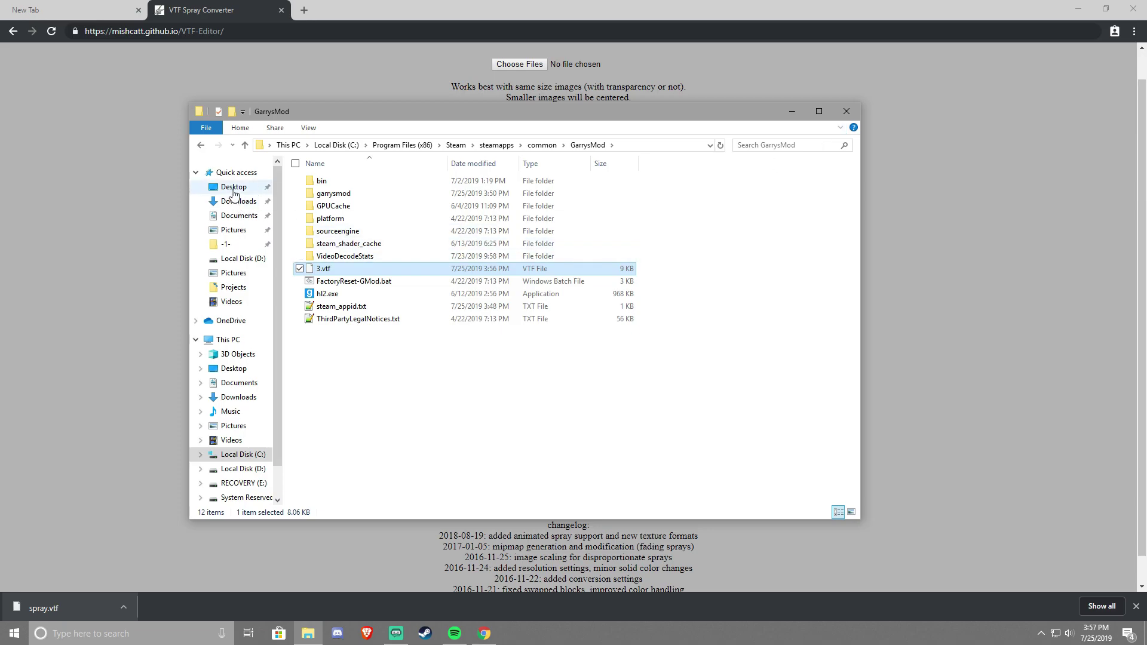
pyautogui.moveTo(382, 436)
pyautogui.mouseDown()
pyautogui.moveTo(407, 221)
pyautogui.moveTo(604, 328)
pyautogui.mouseUp()
pyautogui.click(846, 118)
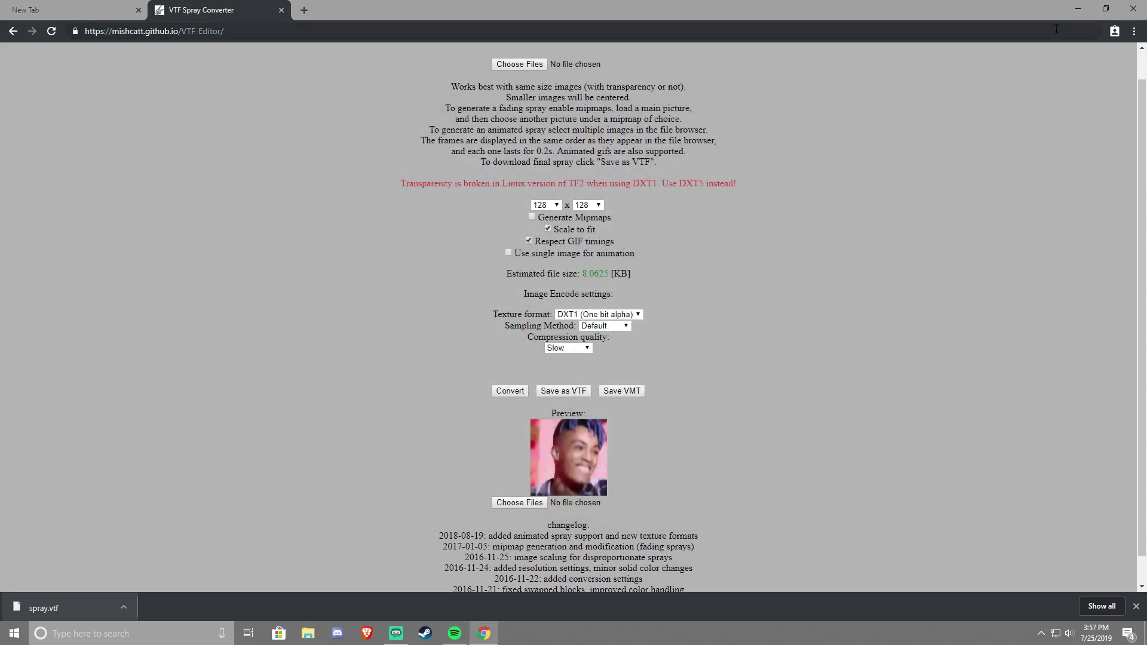
# Launch Garry's Mod from a Start search for 'garr'.
pyautogui.click(1079, 13)
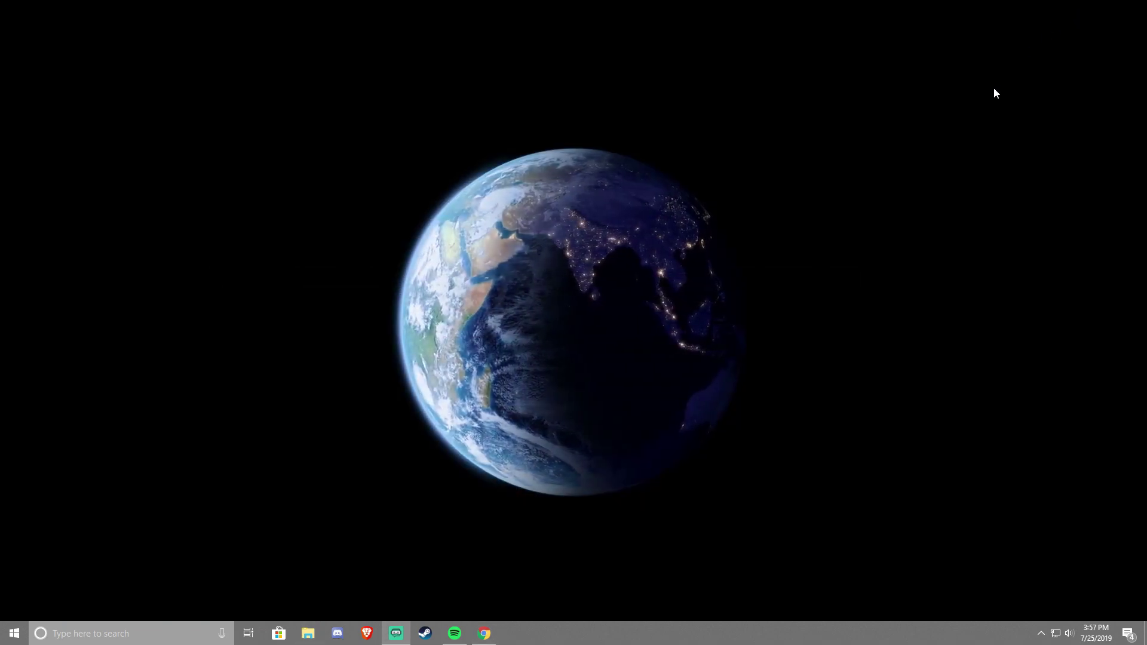
pyautogui.click(103, 641)
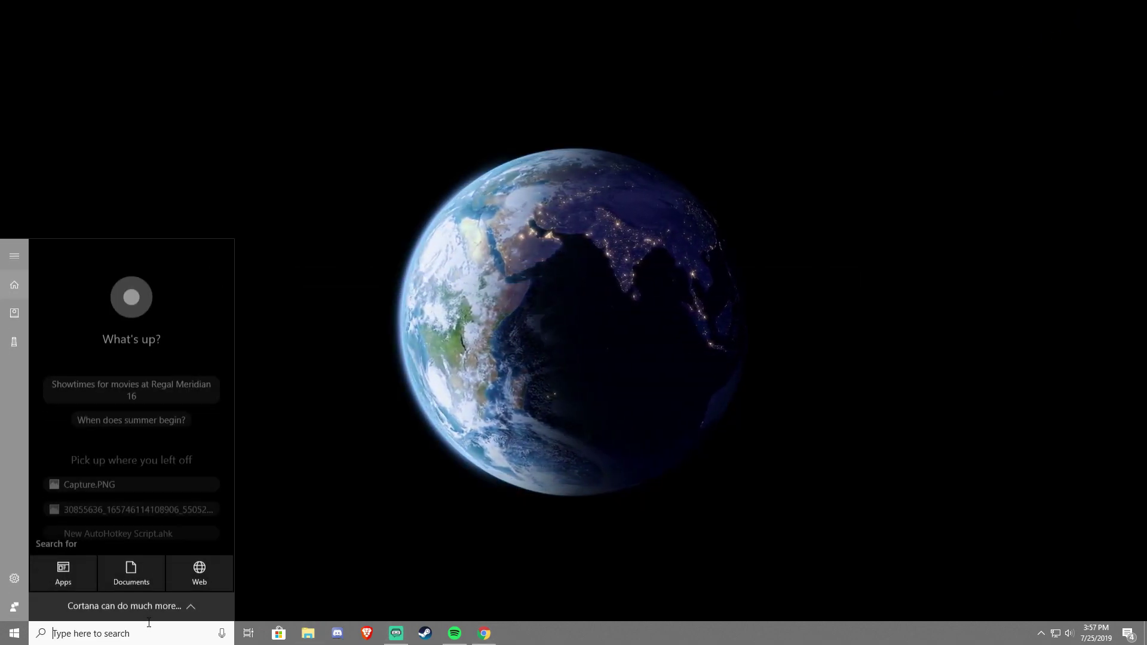
pyautogui.write('garr')
pyautogui.click(159, 300)
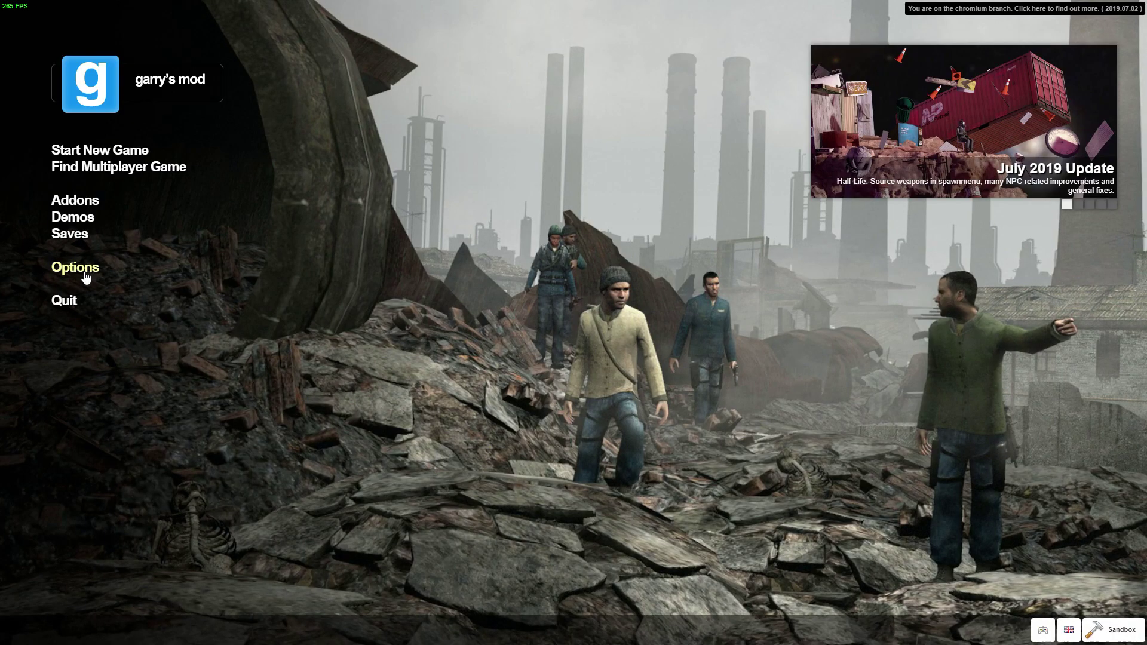
# Import GarrysMod\3.vtf as a spray from the Options spray settings.
pyautogui.click(77, 269)
pyautogui.click(631, 230)
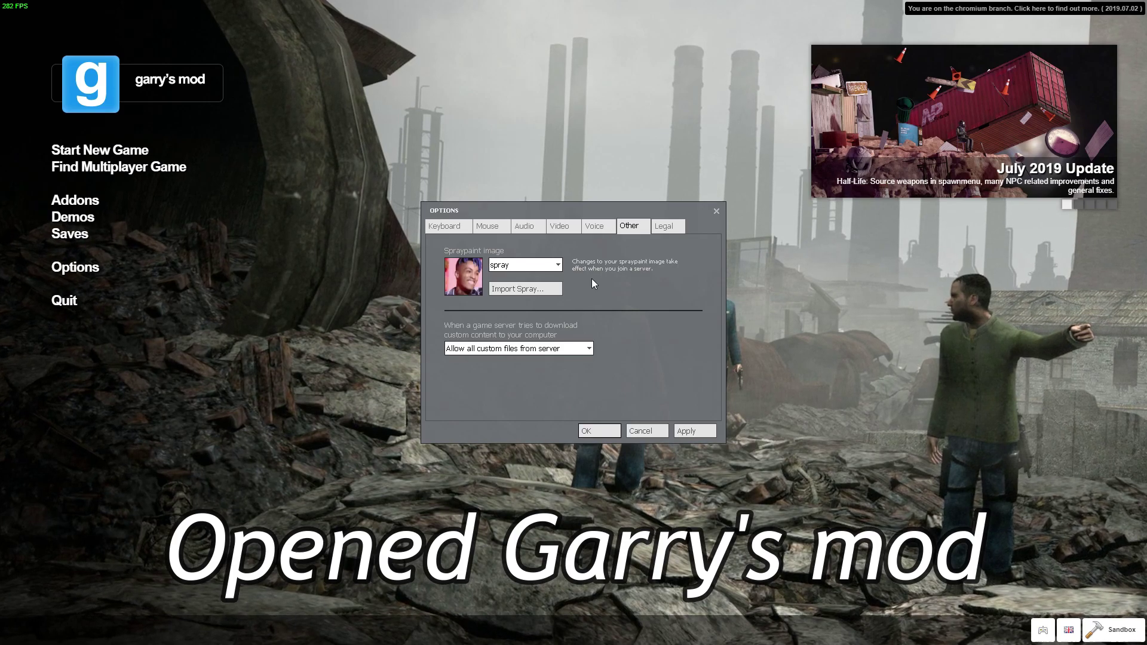
pyautogui.click(539, 288)
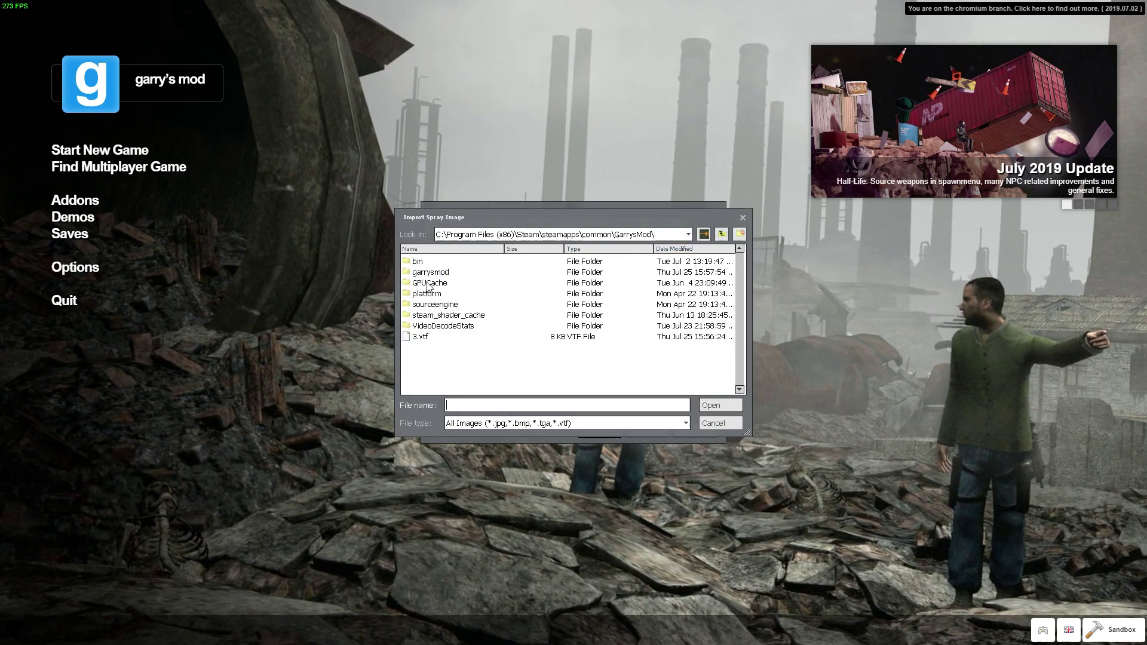
pyautogui.click(722, 234)
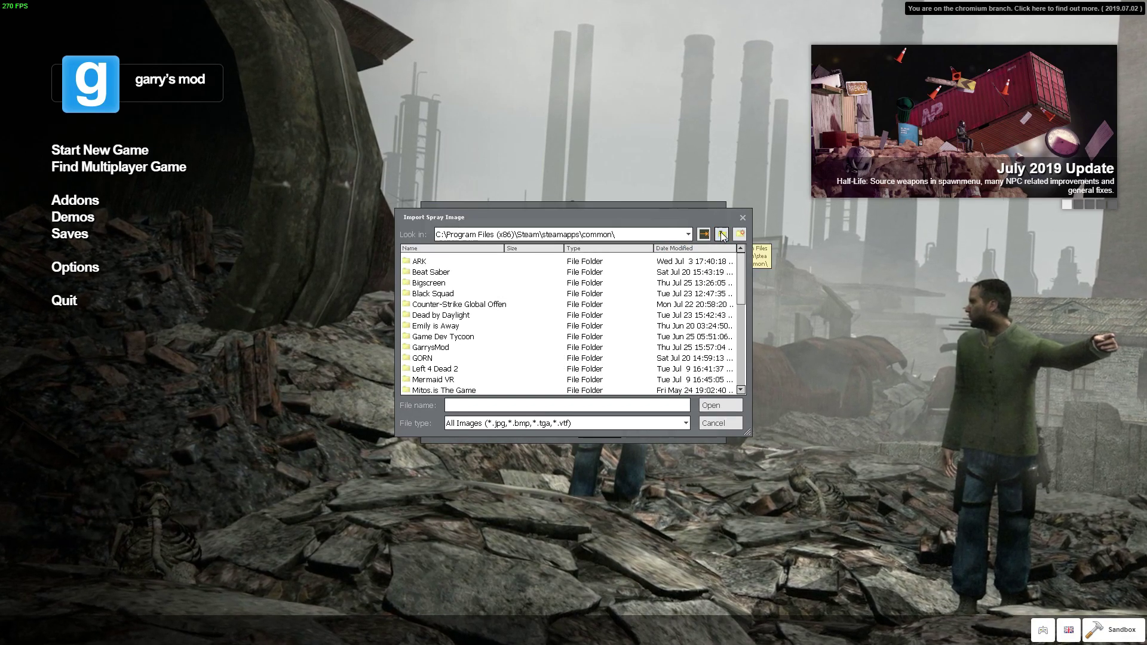
pyautogui.click(466, 347)
pyautogui.doubleClick(465, 347)
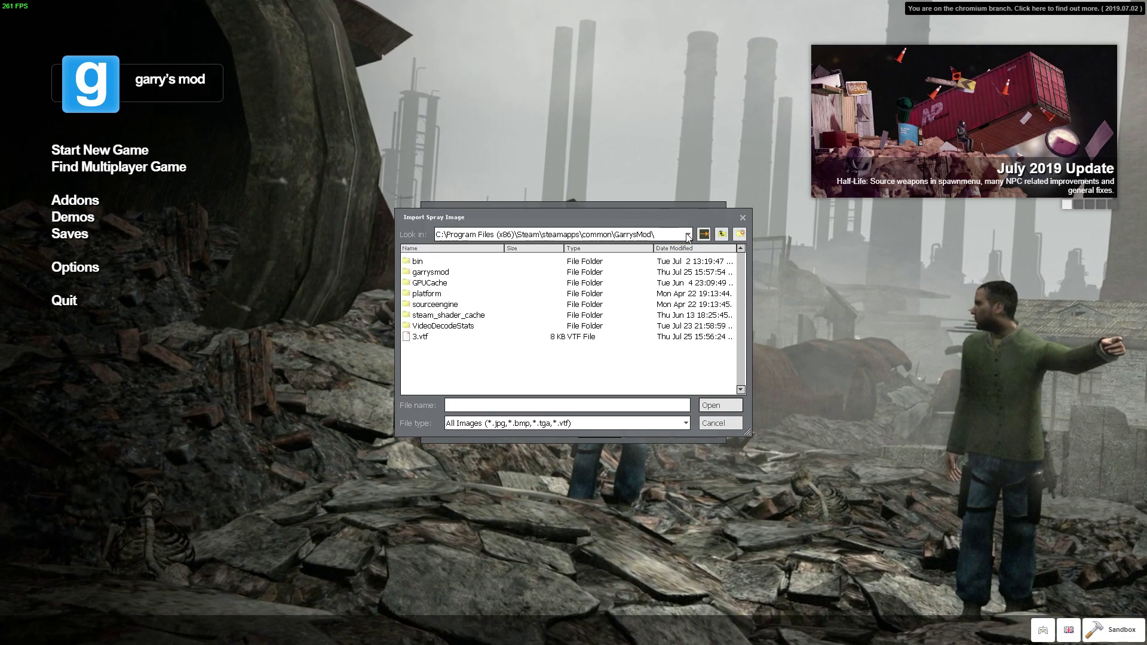
pyautogui.click(423, 338)
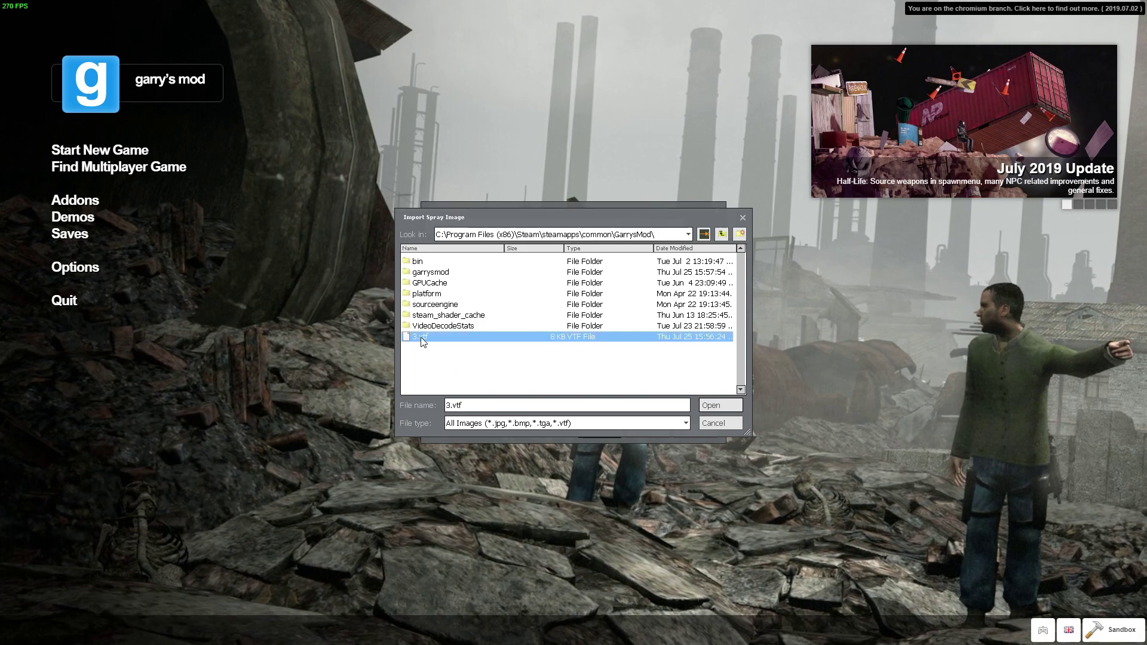
pyautogui.click(719, 404)
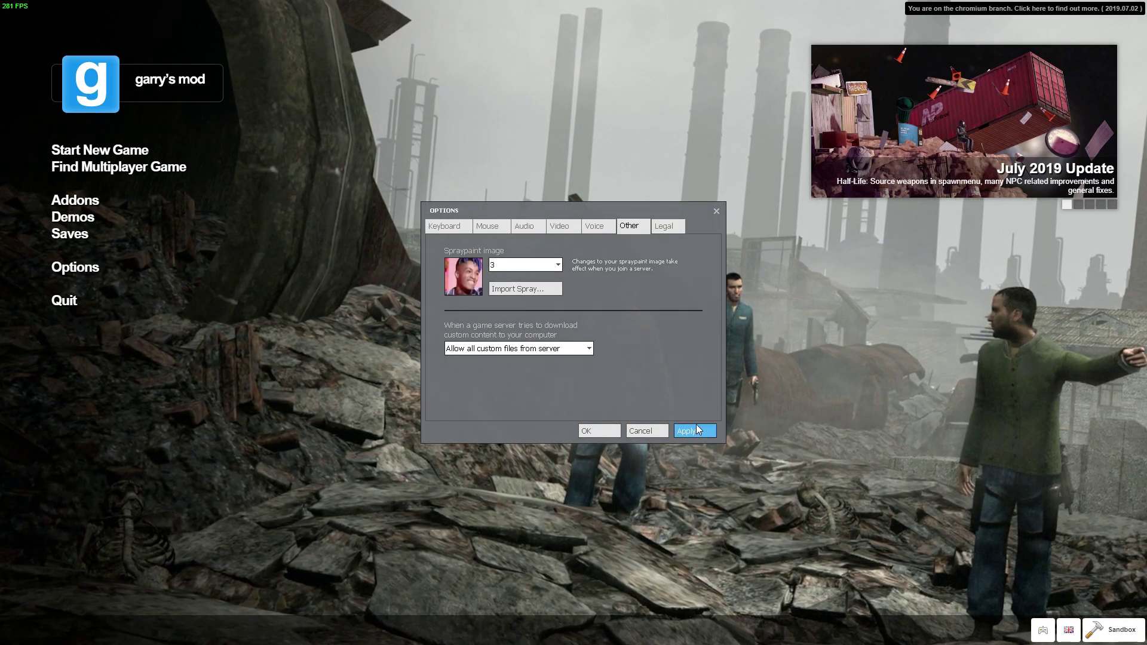
# Choose '3' as the spraypaint image and apply the options.
pyautogui.click(543, 268)
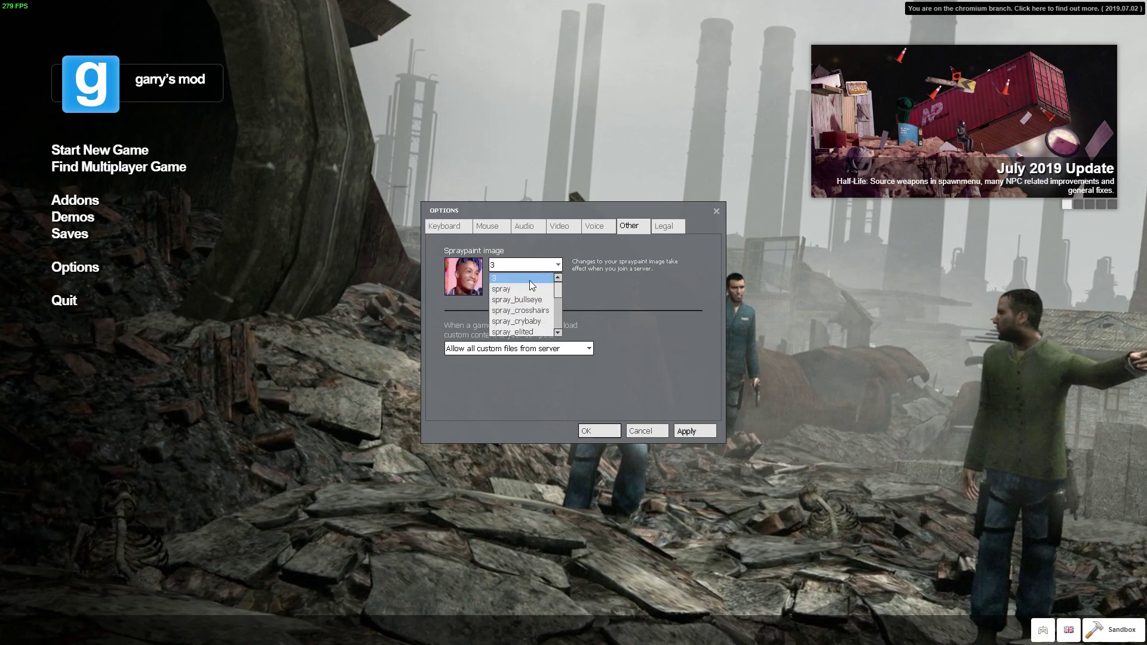
pyautogui.click(529, 280)
pyautogui.click(593, 433)
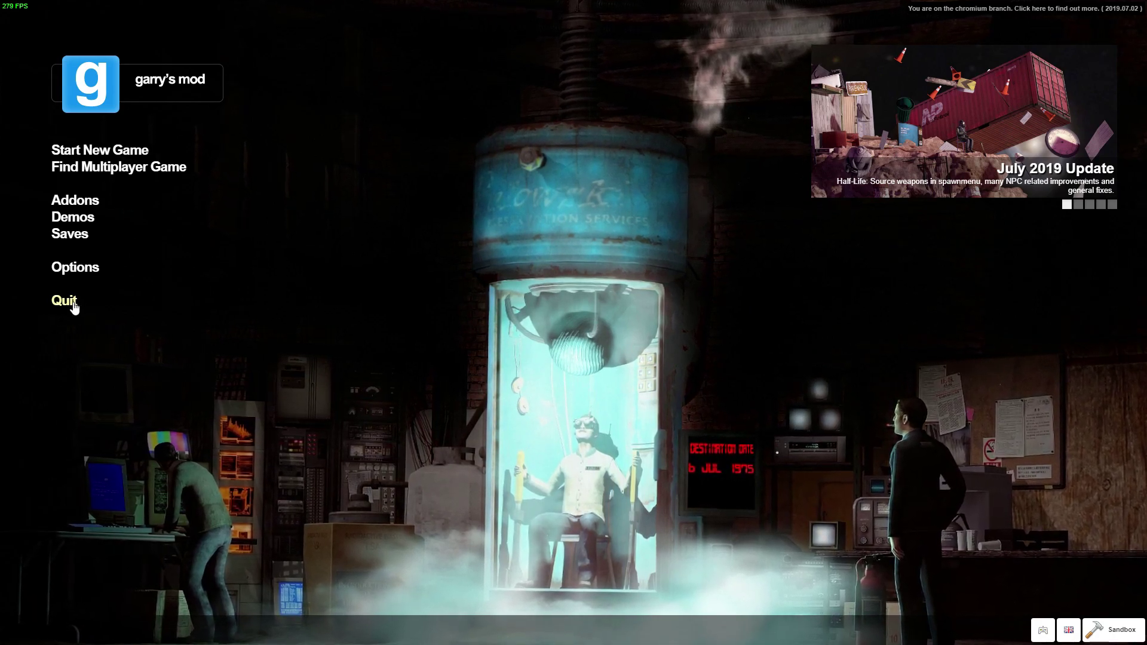
# Quit Garry's Mod and relaunch it from a 'garr' search.
pyautogui.click(74, 307)
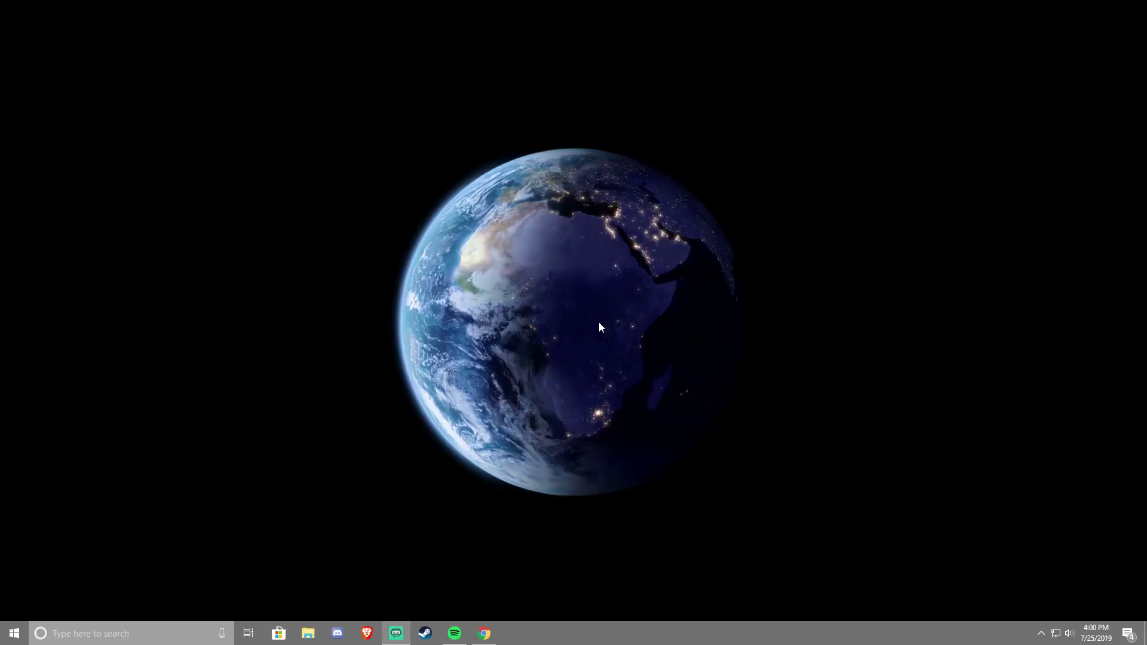
pyautogui.click(138, 635)
pyautogui.write('garr')
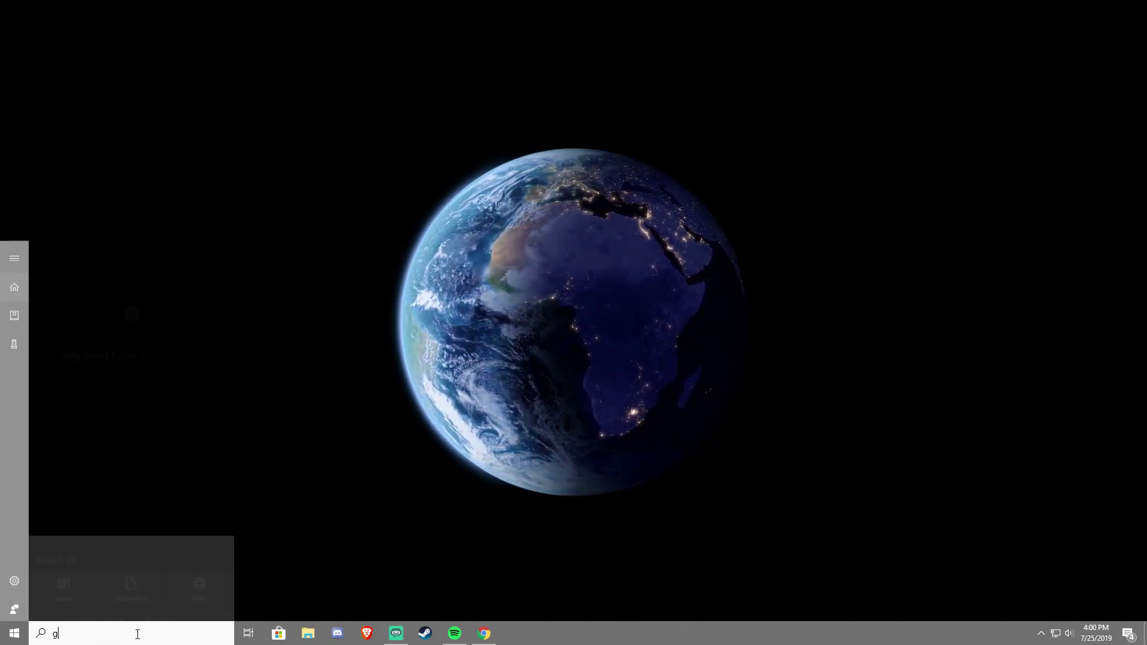
pyautogui.click(101, 317)
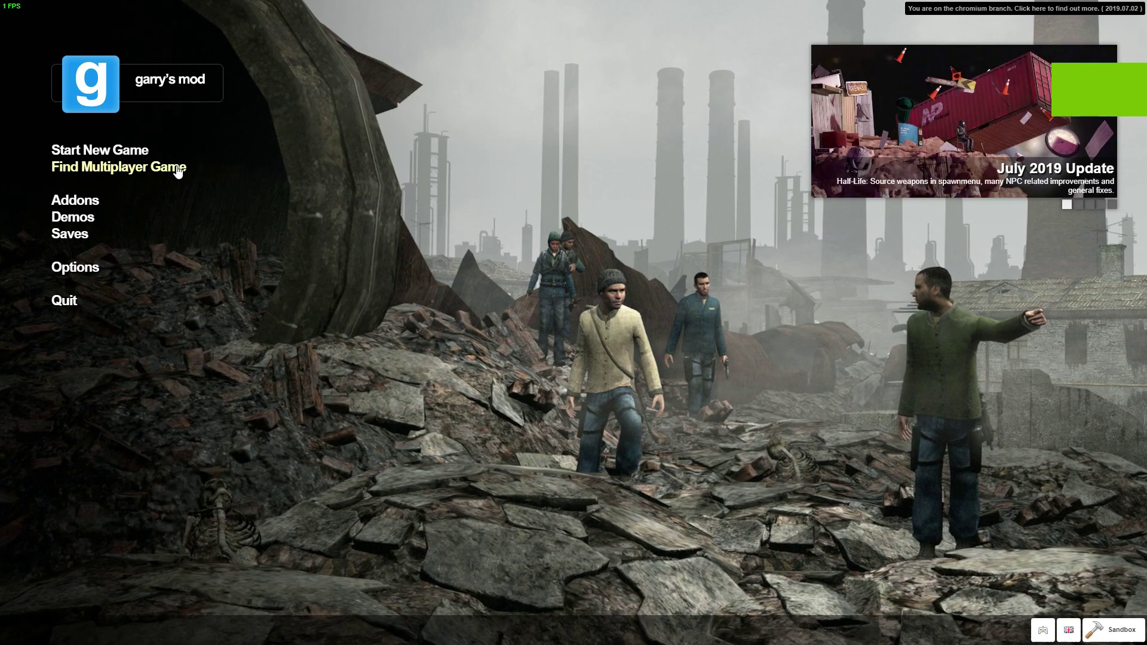
# Join the AspirationRP server from the Favorites DarkRP list.
pyautogui.click(179, 169)
pyautogui.click(79, 127)
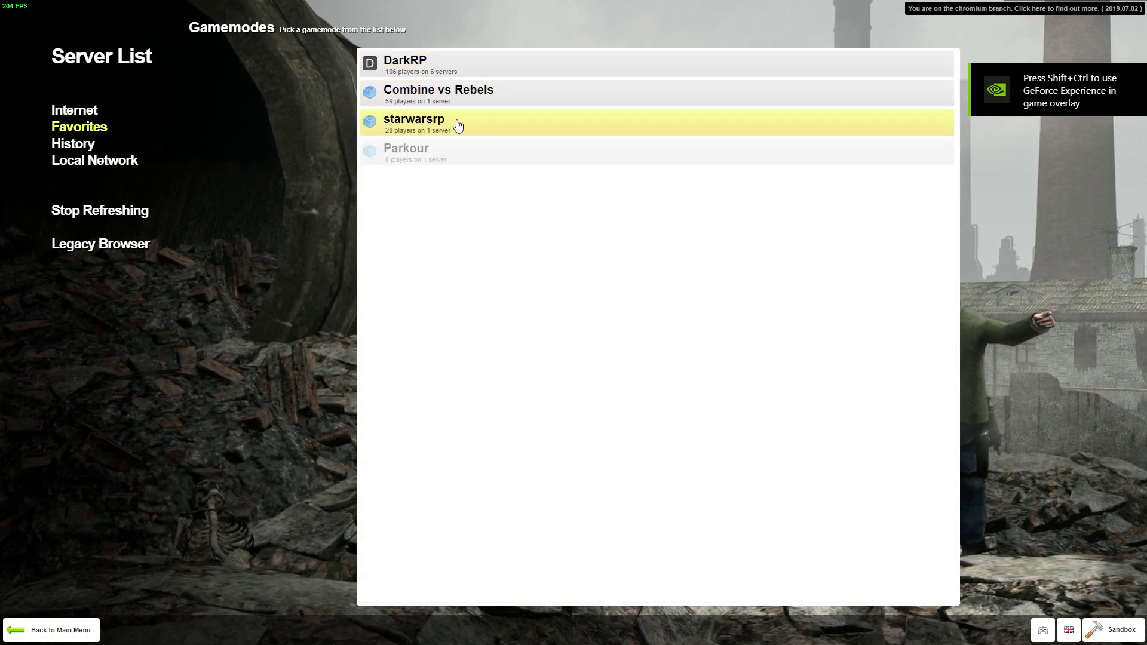
pyautogui.click(524, 69)
pyautogui.doubleClick(364, 115)
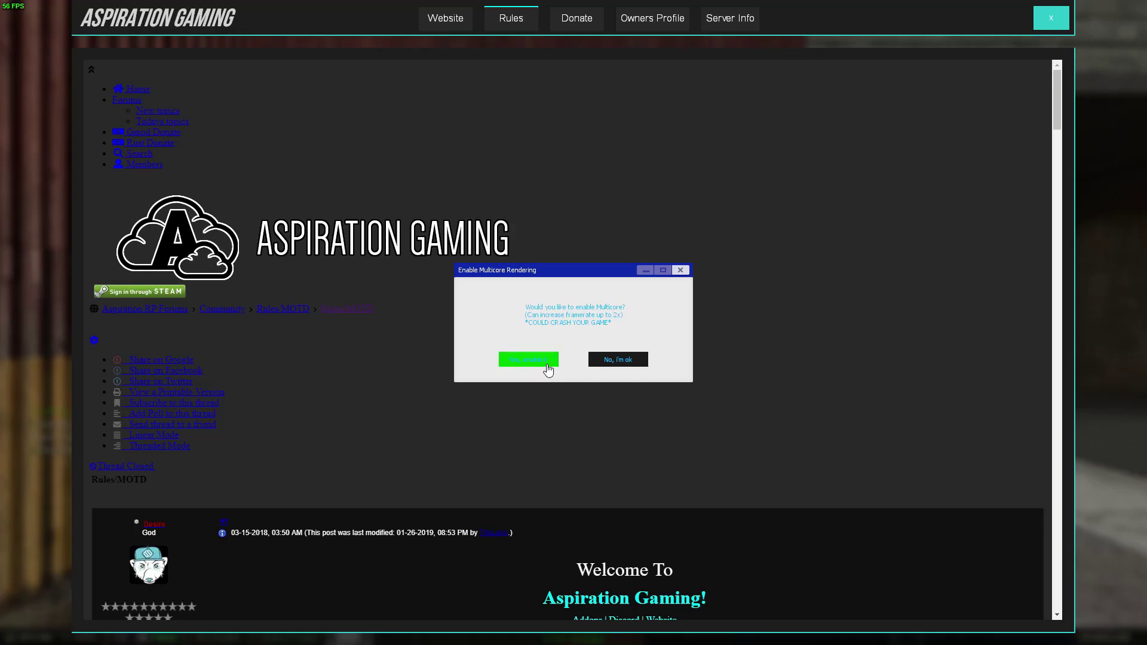
# Close the multicore prompt and rules page, spray the image on the ground, then open the menu.
pyautogui.click(547, 371)
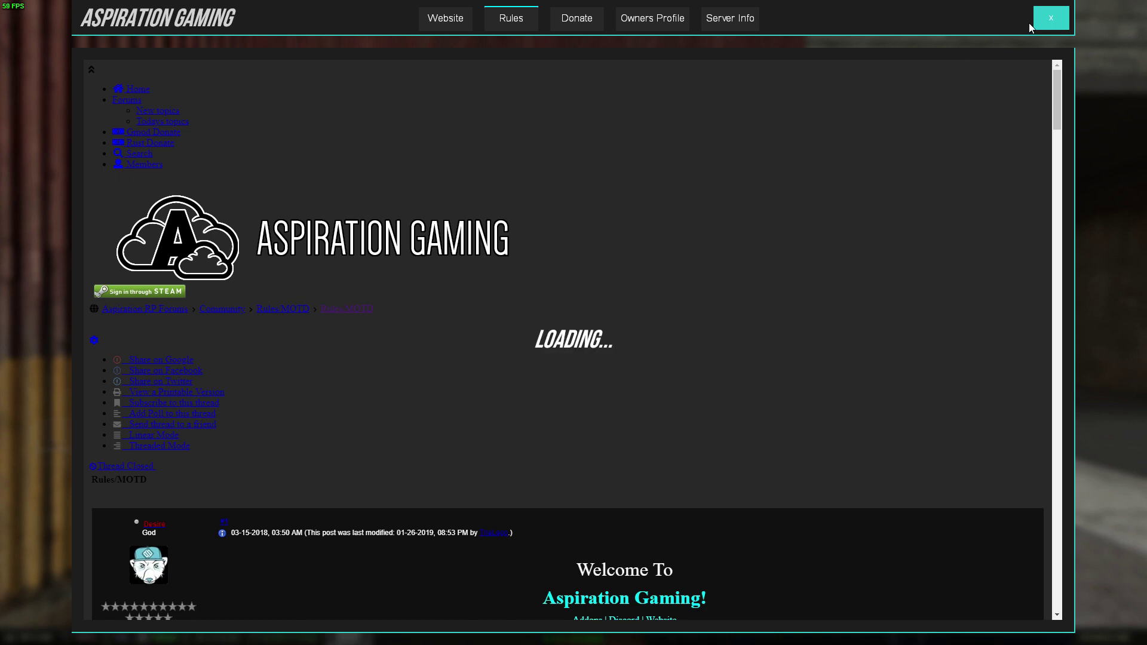
pyautogui.click(1053, 24)
pyautogui.press('w')
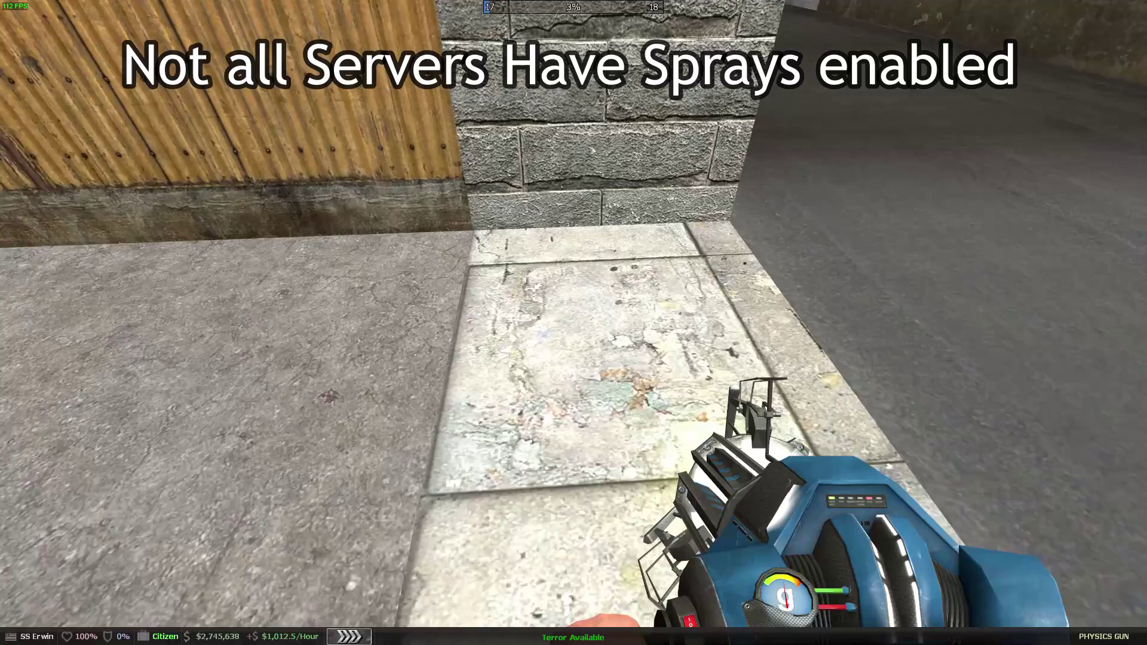
pyautogui.press('t')
pyautogui.press('t')
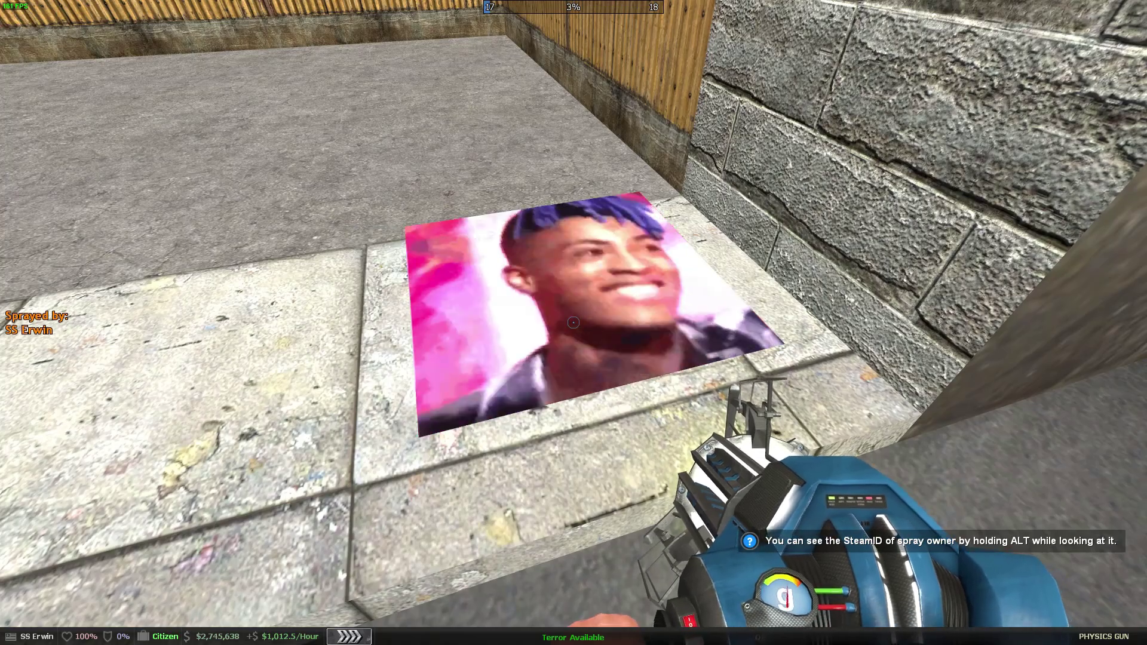
pyautogui.click(573, 322)
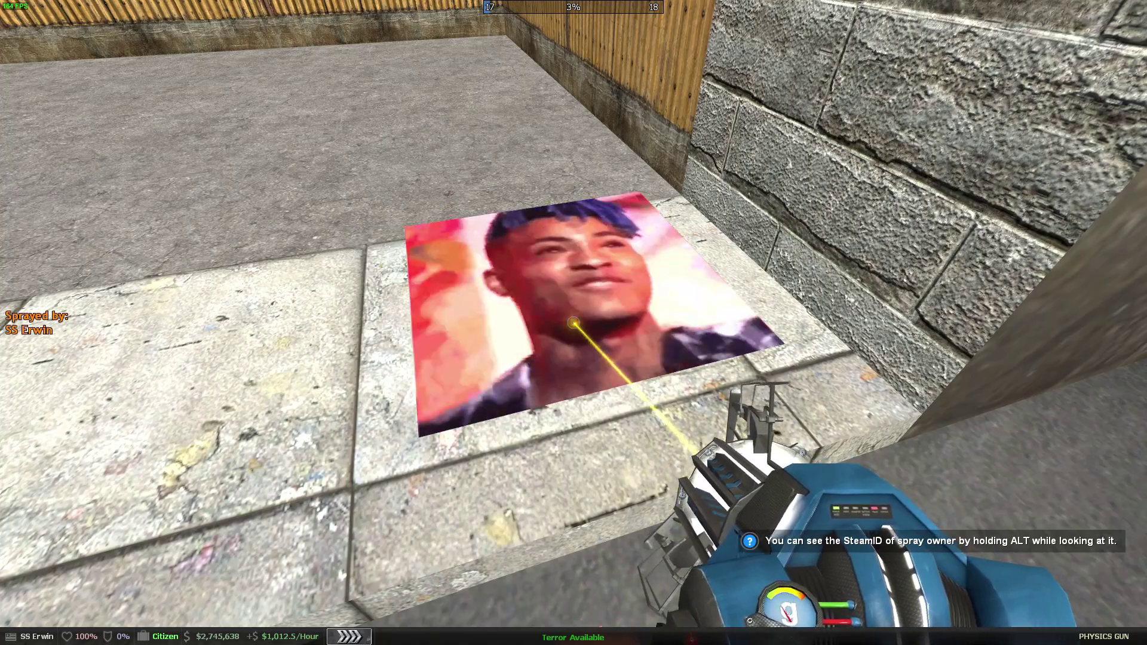
pyautogui.press('Escape')
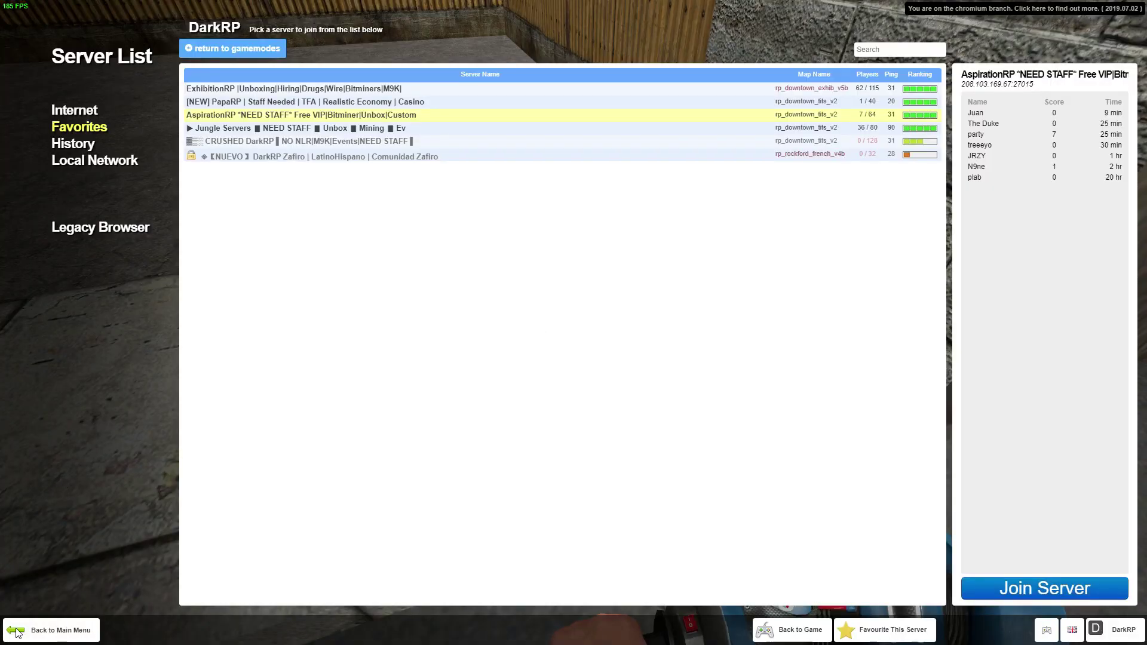